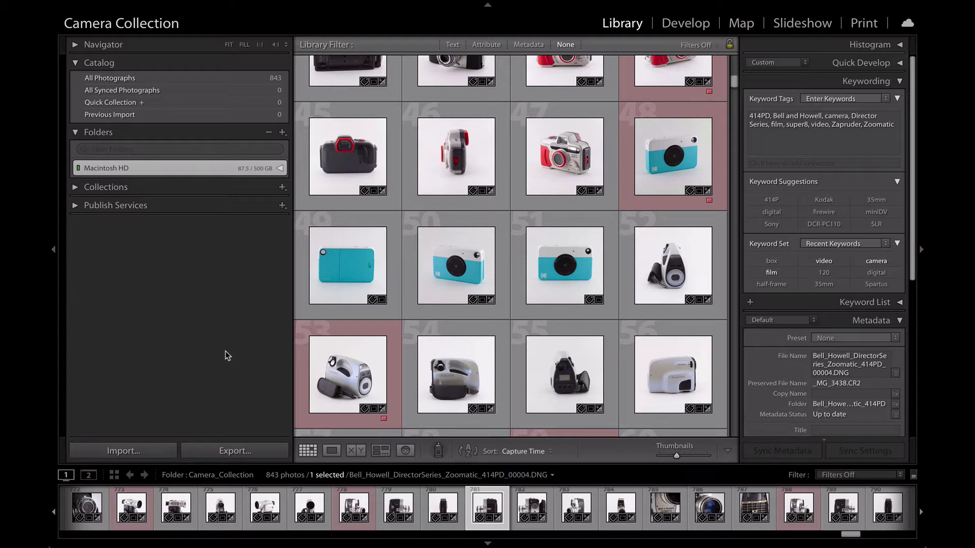
# Expand Publish Services and the Macintosh HD drive to reveal the camera folders.
pyautogui.click(75, 206)
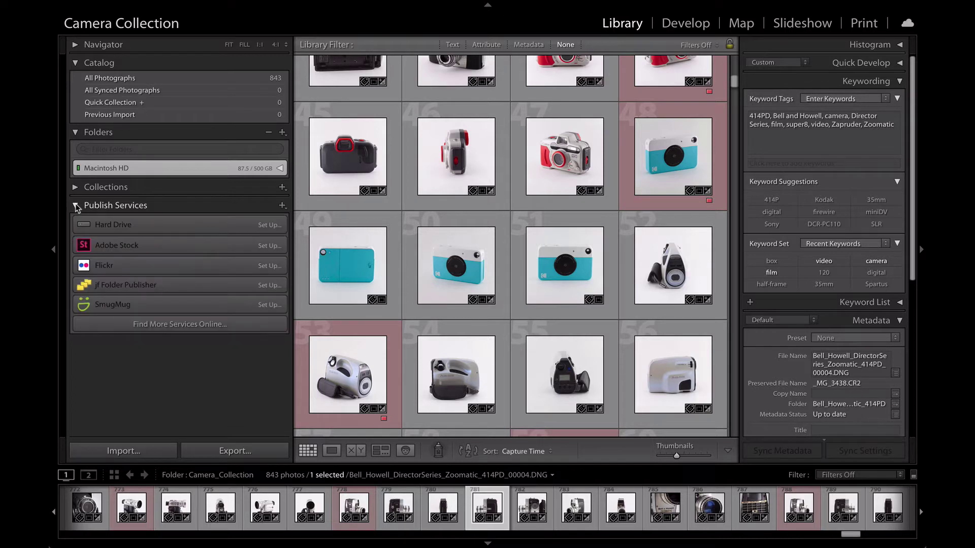
pyautogui.click(279, 168)
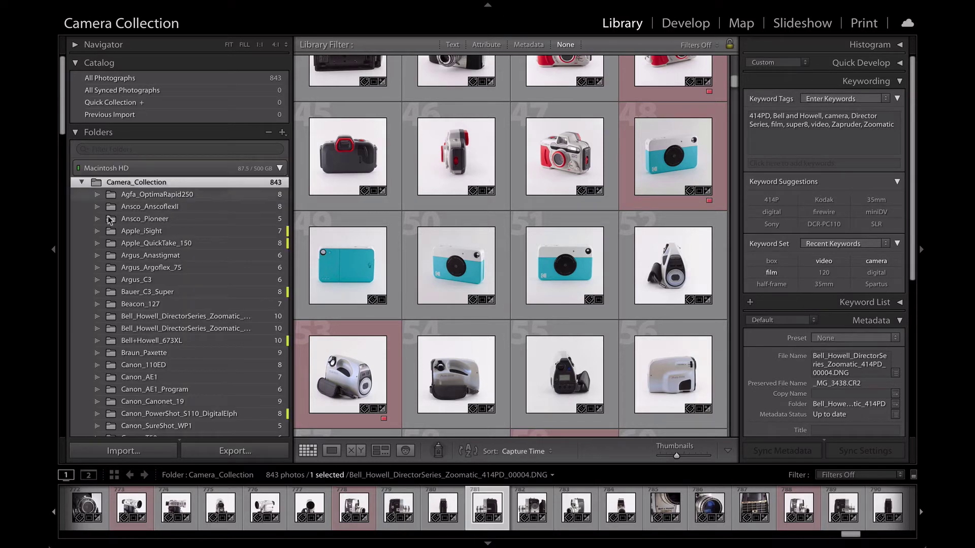
pyautogui.scroll(-1, 128, 257)
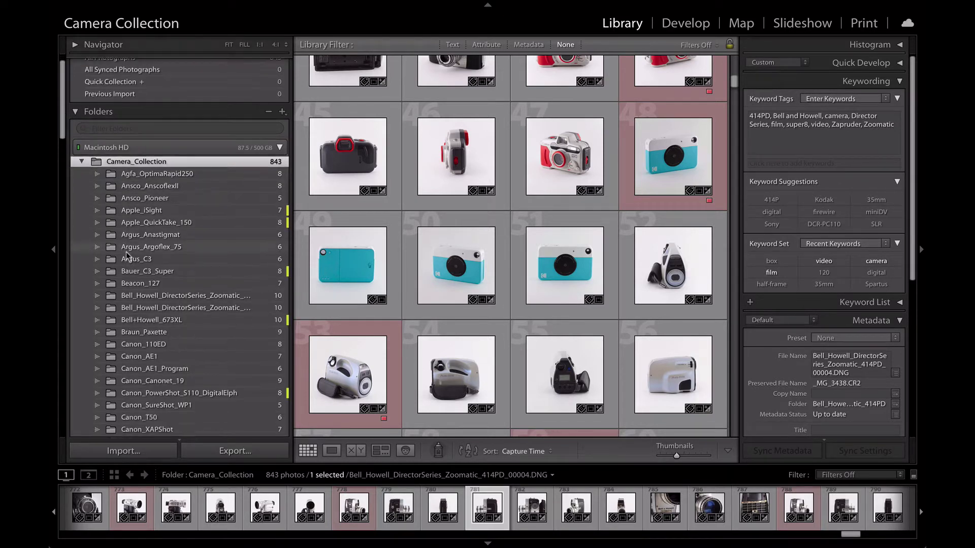
pyautogui.scroll(-6, 127, 257)
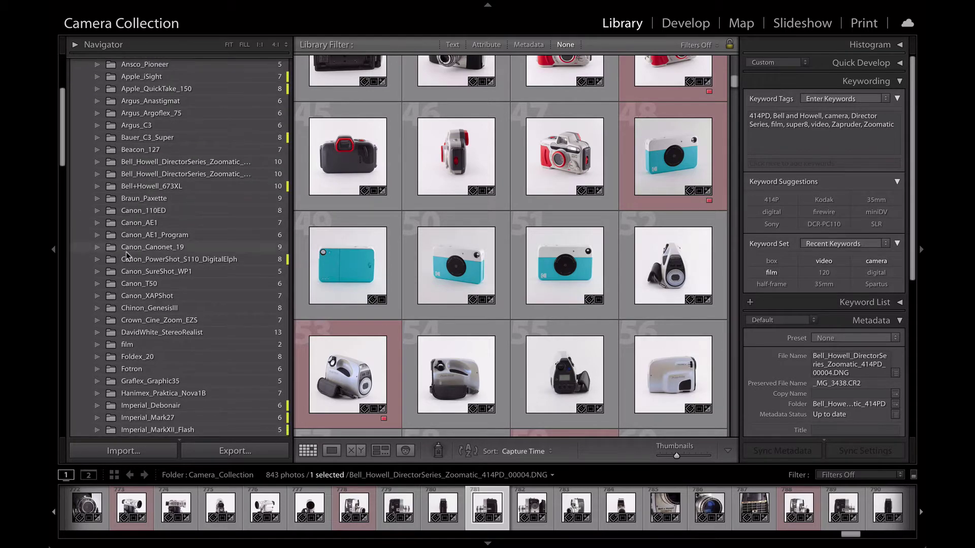
pyautogui.scroll(-4, 127, 256)
# Browse the Fotron, DavidWhite_StereoRealist, Argus_Argoflex_75 and Beacon_127 camera folders.
pyautogui.click(141, 275)
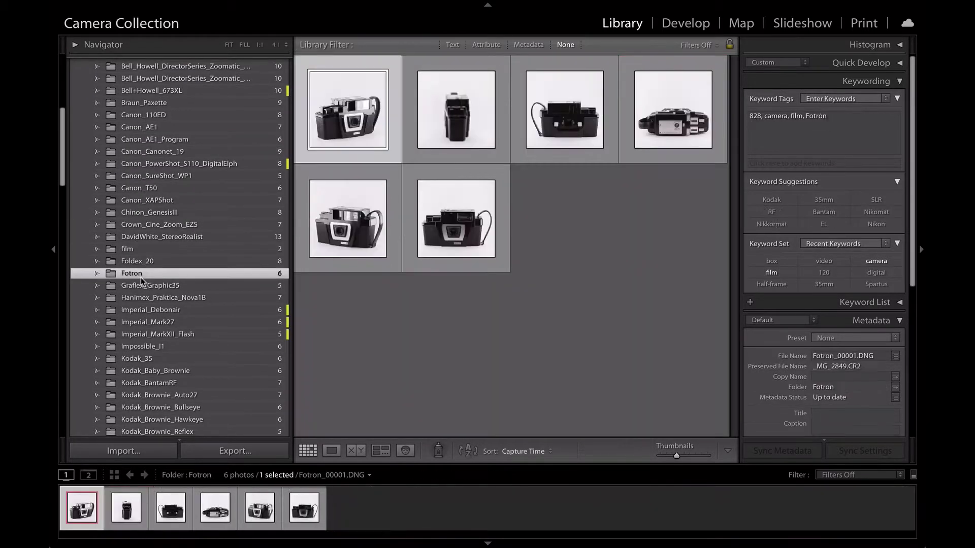
pyautogui.click(141, 237)
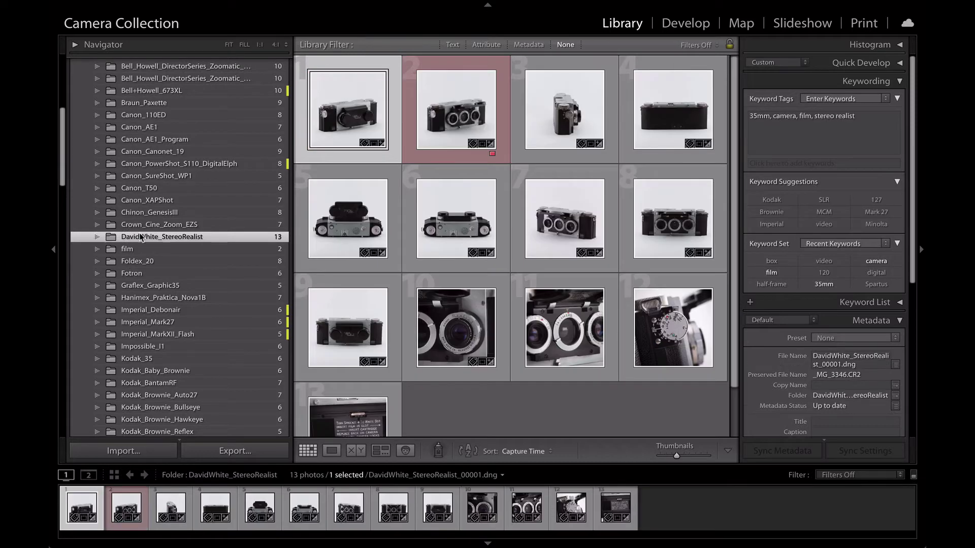
pyautogui.scroll(5, 140, 237)
pyautogui.scroll(5, 139, 233)
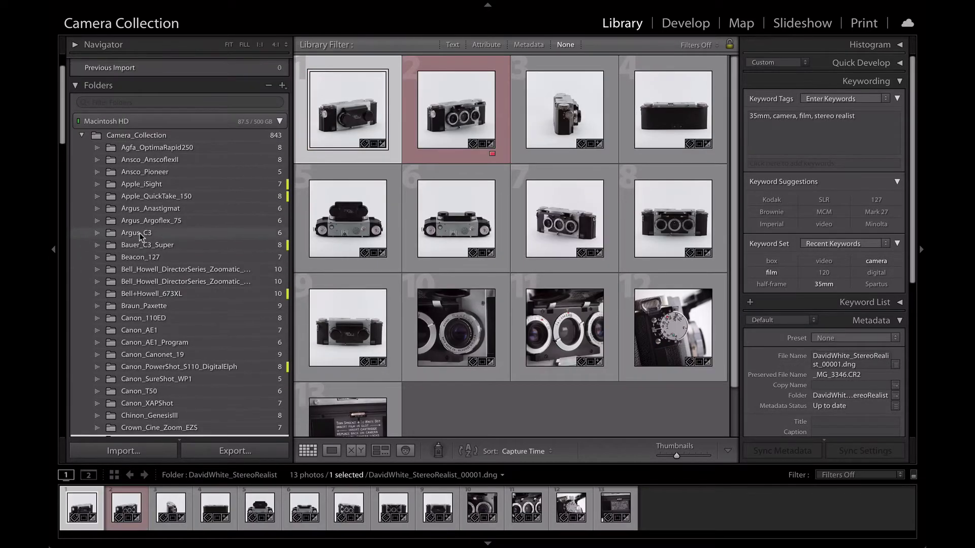
pyautogui.click(141, 221)
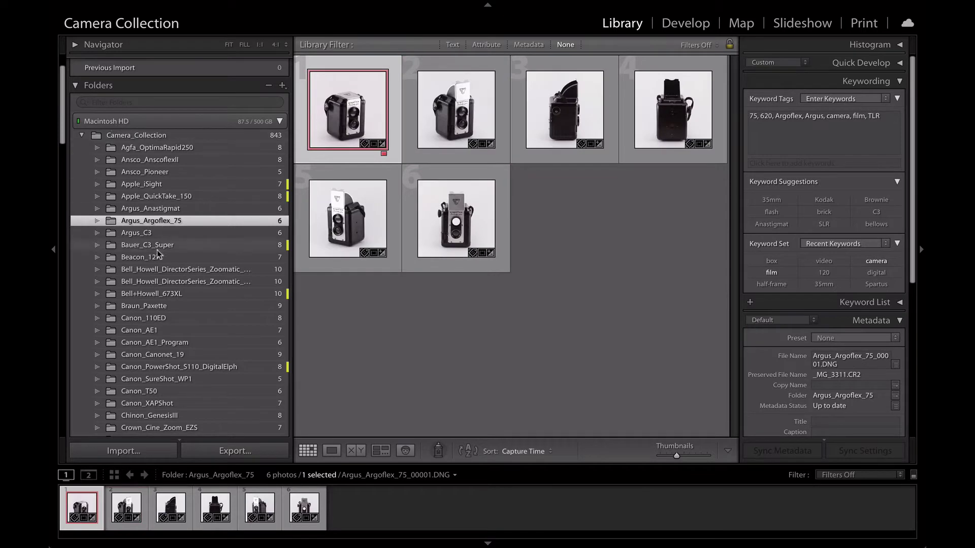
pyautogui.click(145, 255)
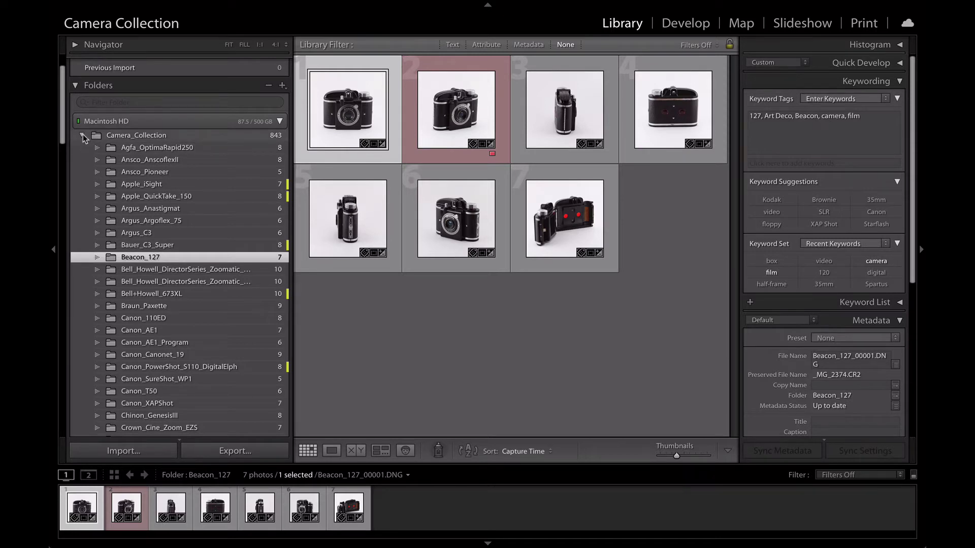
# Preview Agfa_OptimaRapid250, Bauer_C3_Super and Canon_110ED, then return to Camera_Collection's 843 photos.
pyautogui.click(155, 148)
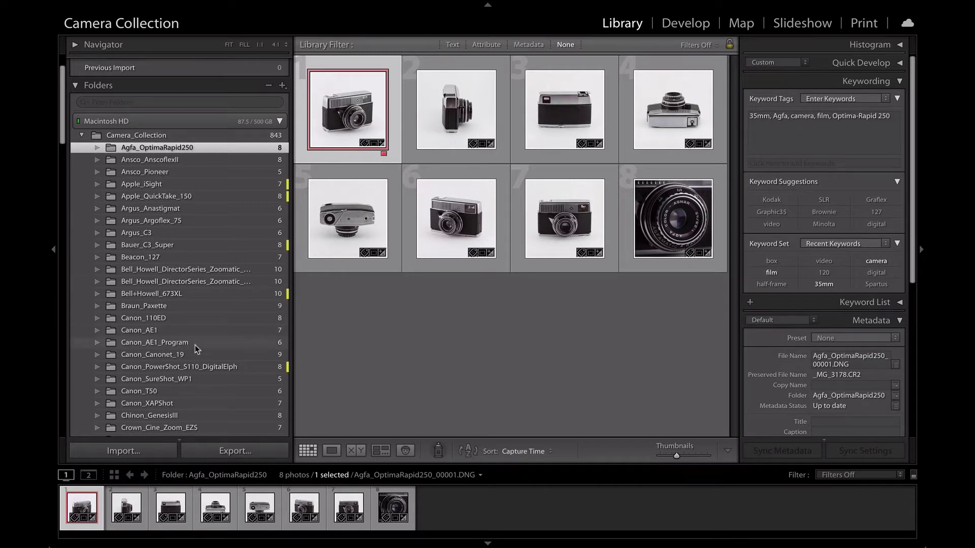
pyautogui.click(152, 247)
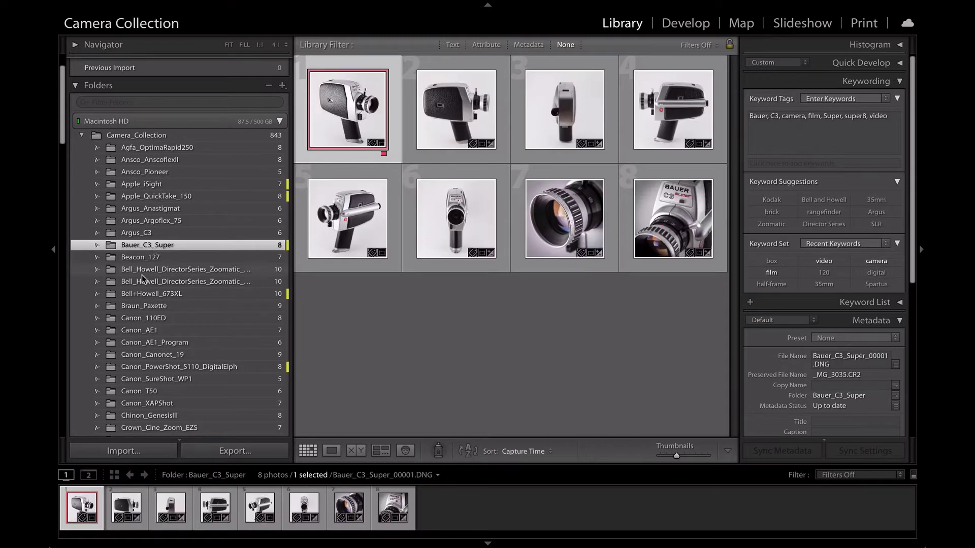
pyautogui.click(154, 319)
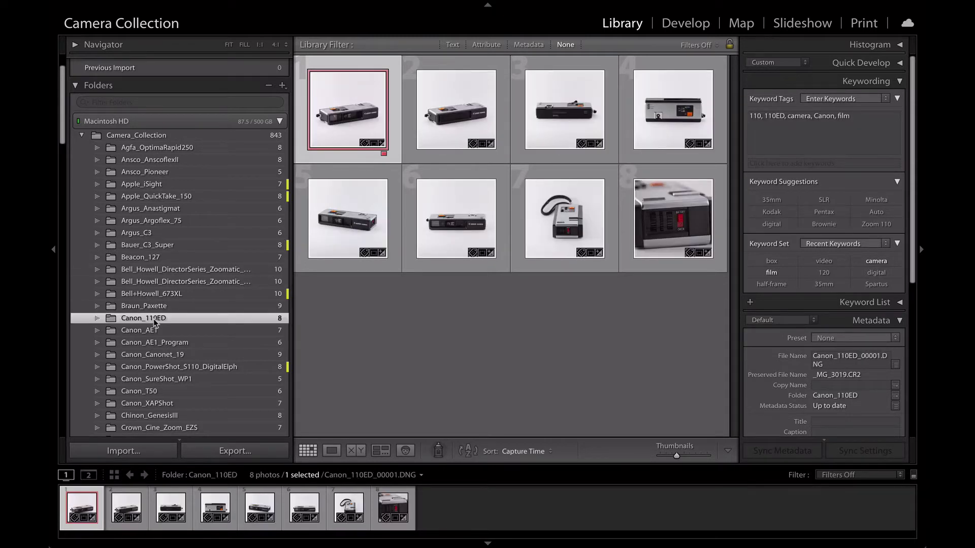
pyautogui.click(80, 134)
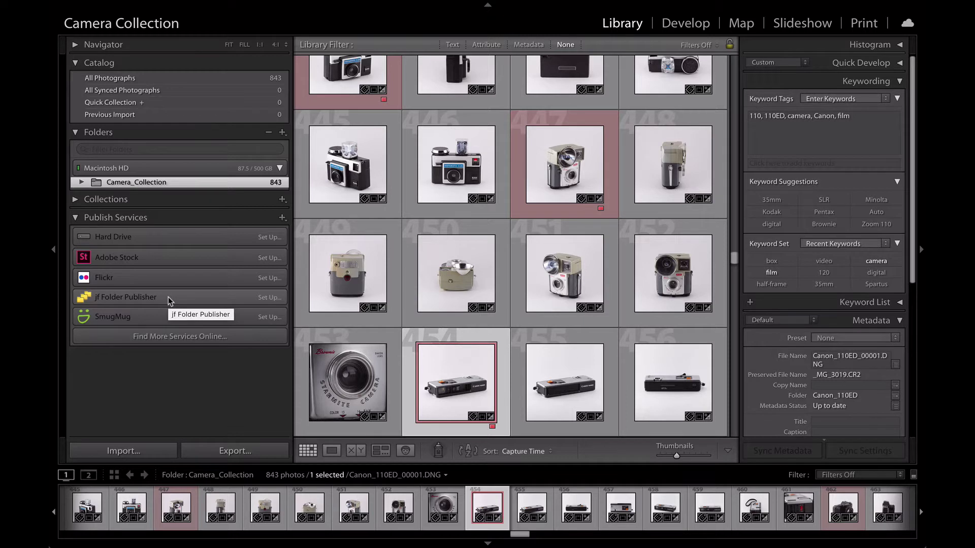
# Set up a jf Folder Publisher service with the description 'JPEG Export'.
pyautogui.click(266, 297)
pyautogui.click(472, 126)
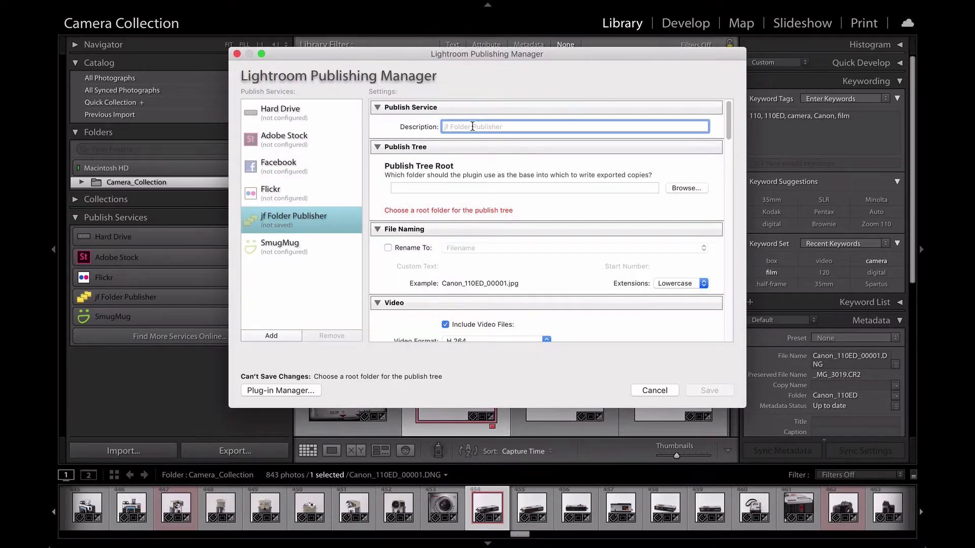
pyautogui.write('JPEG Export')
# Create an 'Exported JPEGs' folder on the Desktop and choose it as the publish root.
pyautogui.click(692, 191)
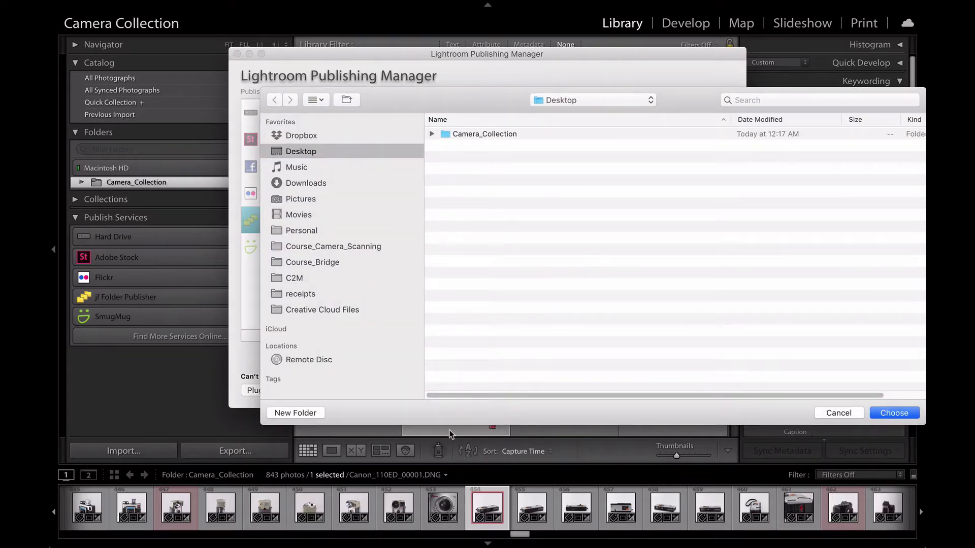
pyautogui.click(309, 413)
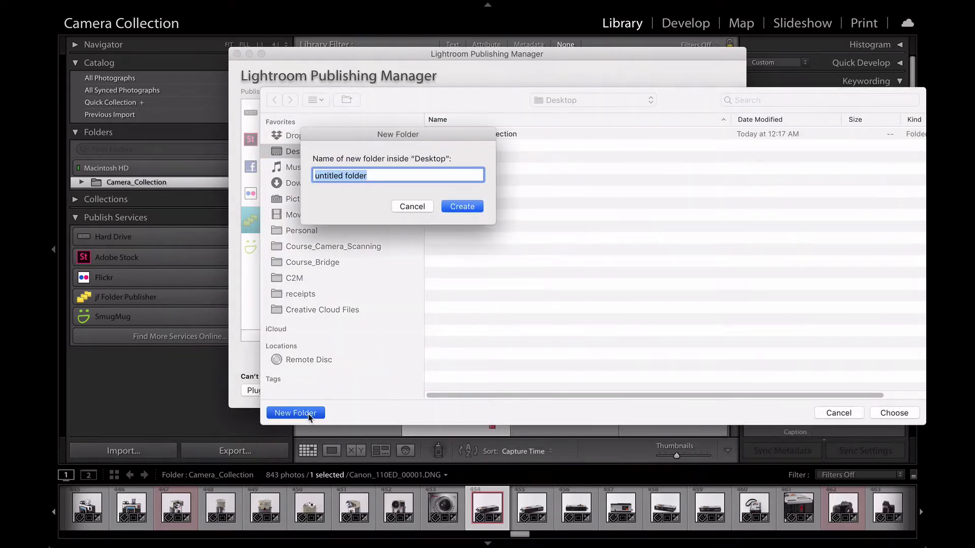
pyautogui.write('Export')
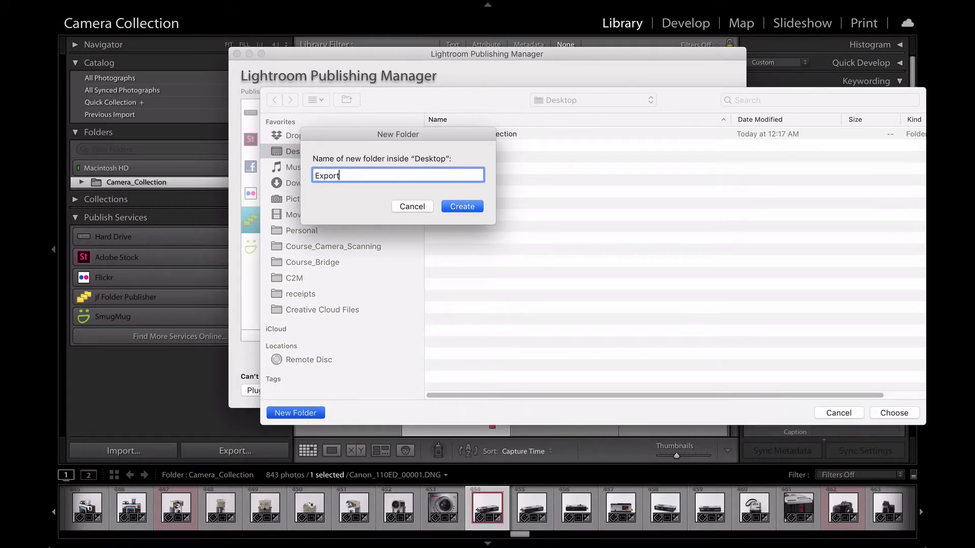
pyautogui.write('ed JPEGs')
pyautogui.click(460, 206)
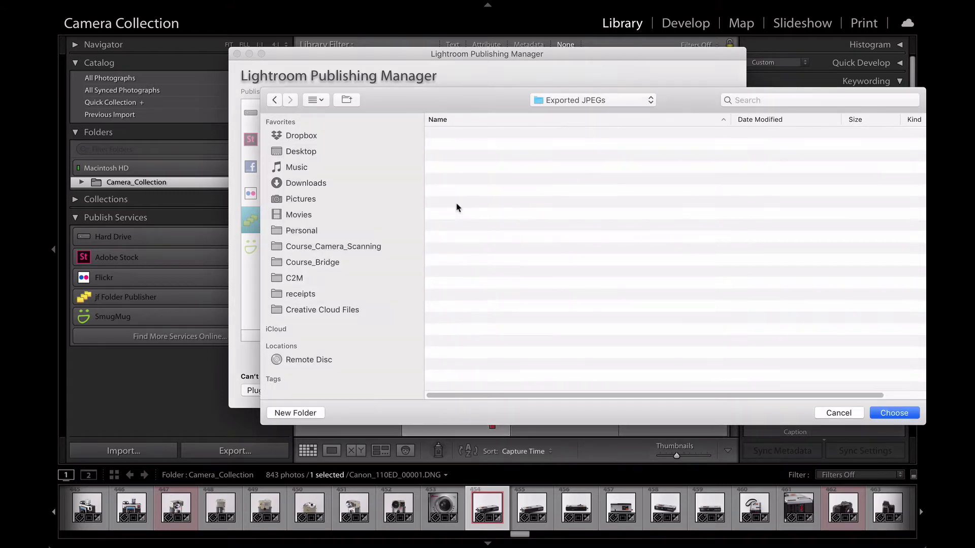
pyautogui.click(894, 414)
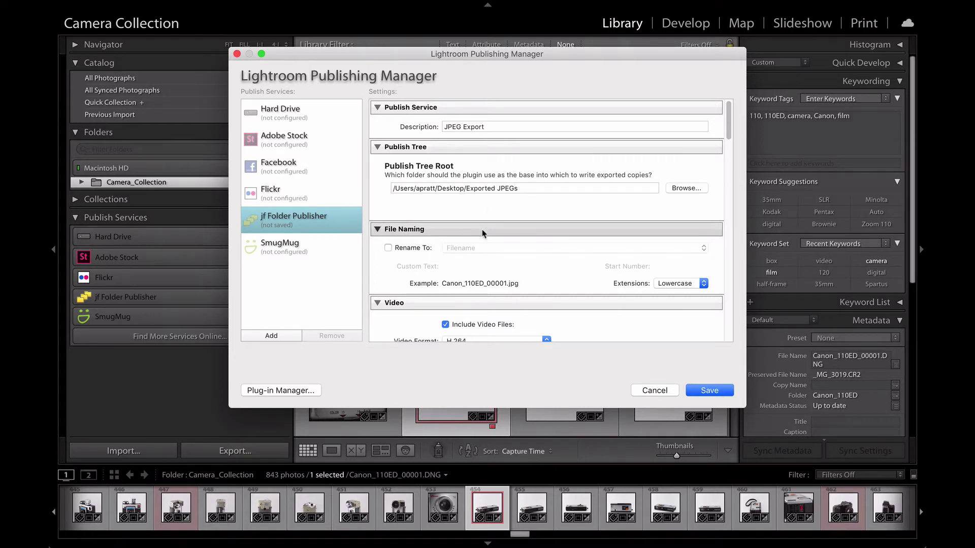
# Raise the JPEG Export service's JPEG quality from 60 to about 77.
pyautogui.scroll(-3, 417, 203)
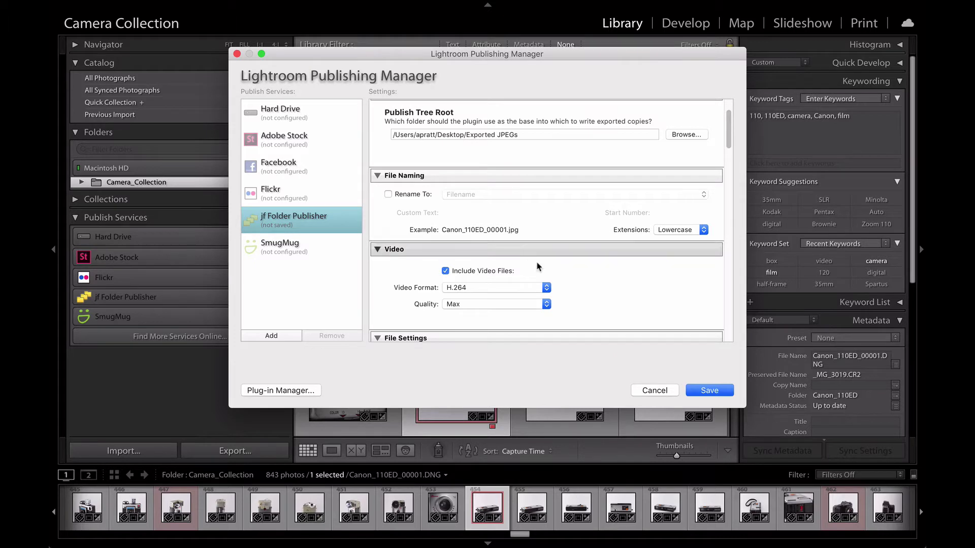
pyautogui.scroll(-4, 489, 218)
pyautogui.scroll(-4, 489, 218)
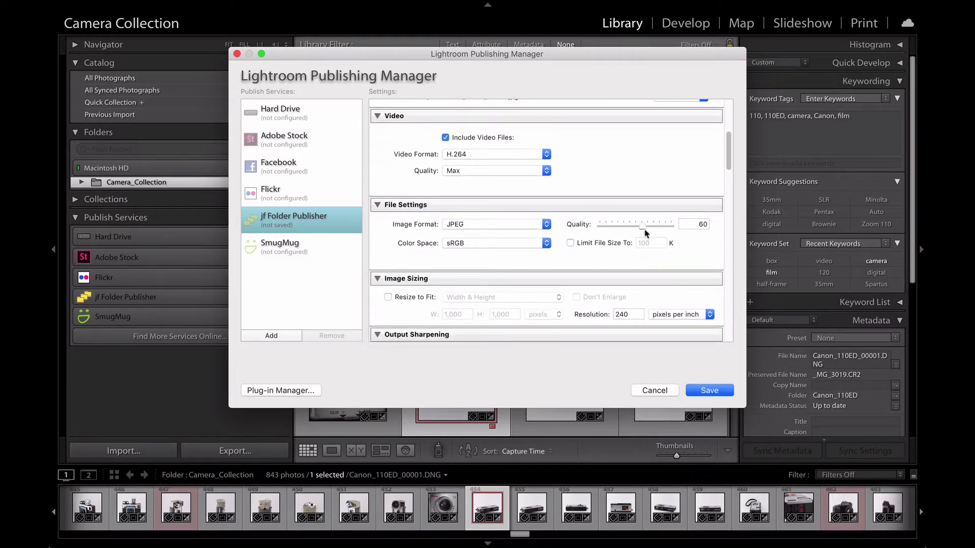
pyautogui.moveTo(642, 226); pyautogui.dragTo(655, 231)
pyautogui.scroll(-5, 552, 268)
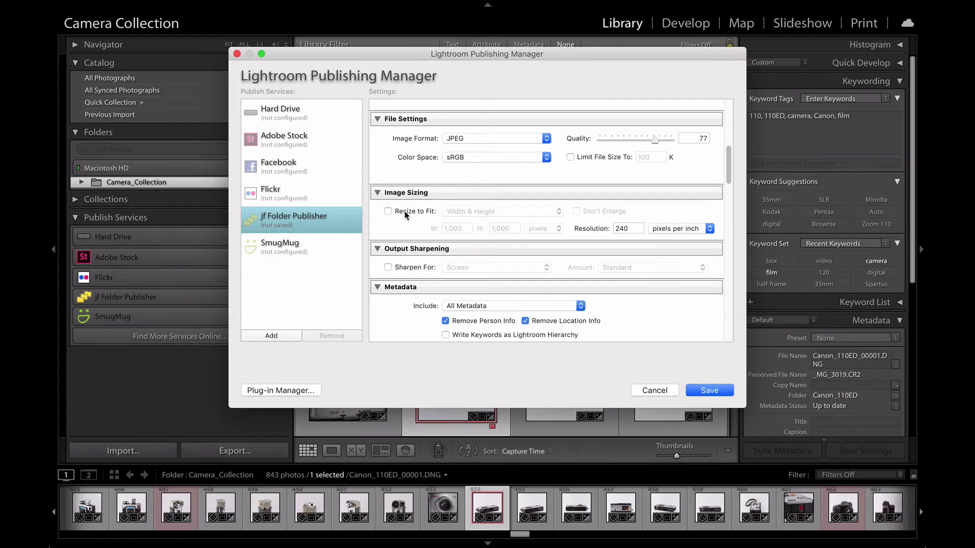
pyautogui.scroll(-2, 406, 215)
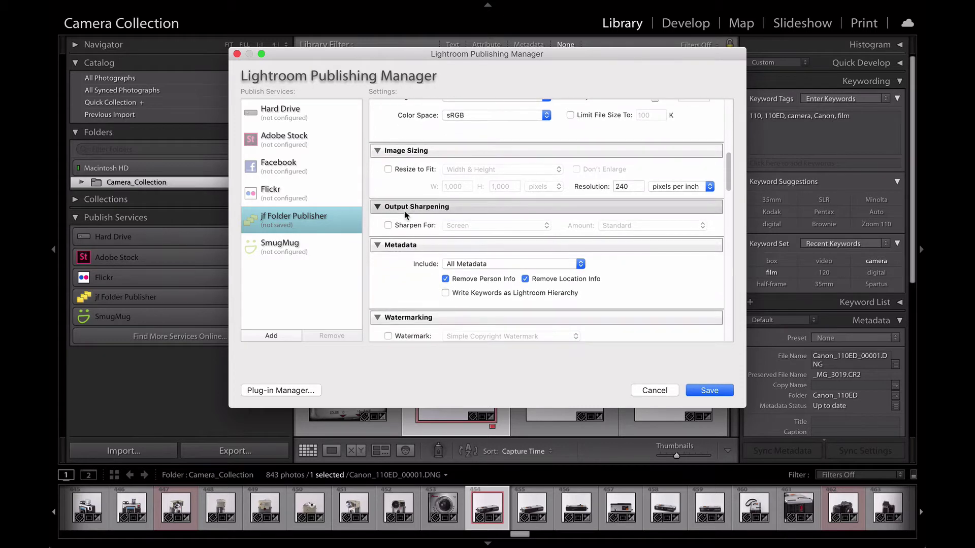
# Include All Metadata with person and location info kept, then review the remaining service settings.
pyautogui.click(468, 281)
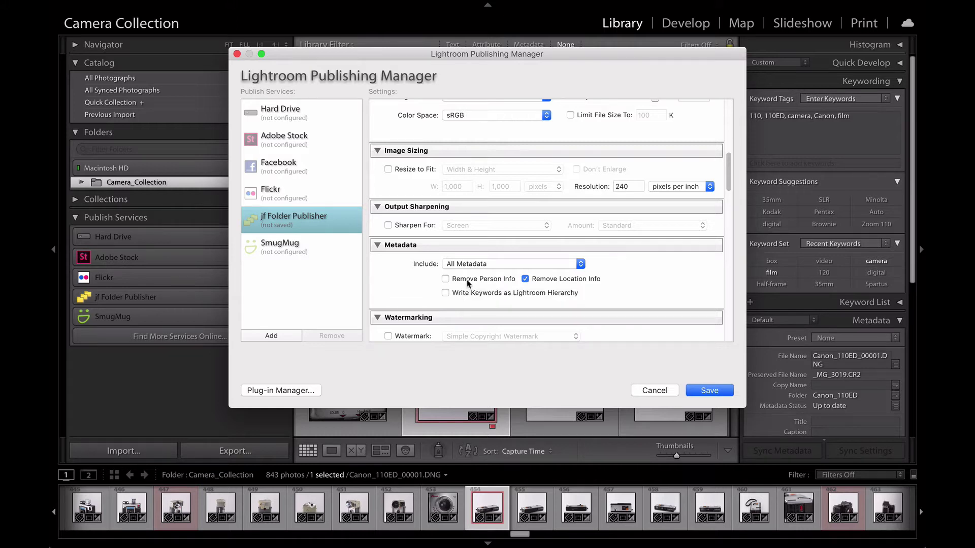
pyautogui.click(463, 264)
pyautogui.click(461, 263)
pyautogui.click(558, 282)
pyautogui.scroll(-3, 636, 295)
pyautogui.scroll(-8, 581, 303)
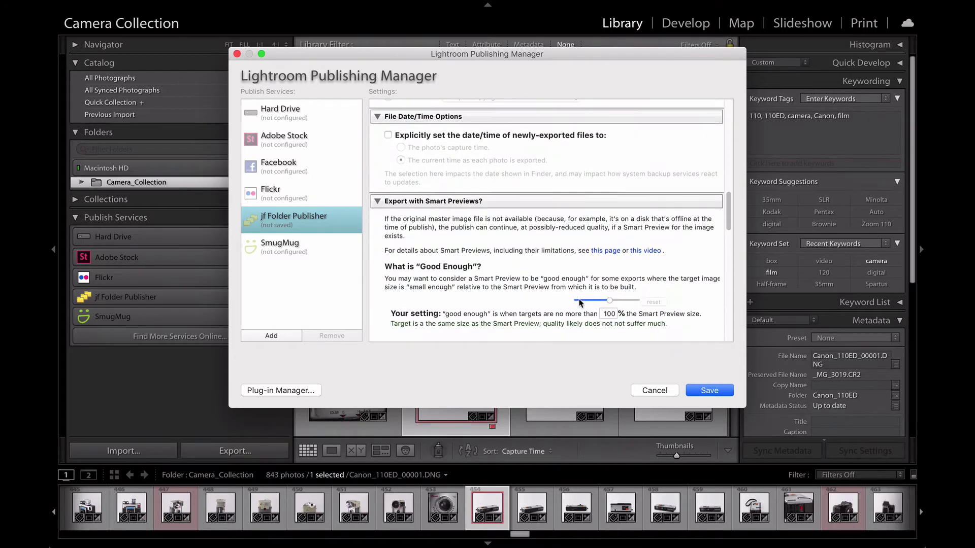
pyautogui.scroll(-6, 581, 303)
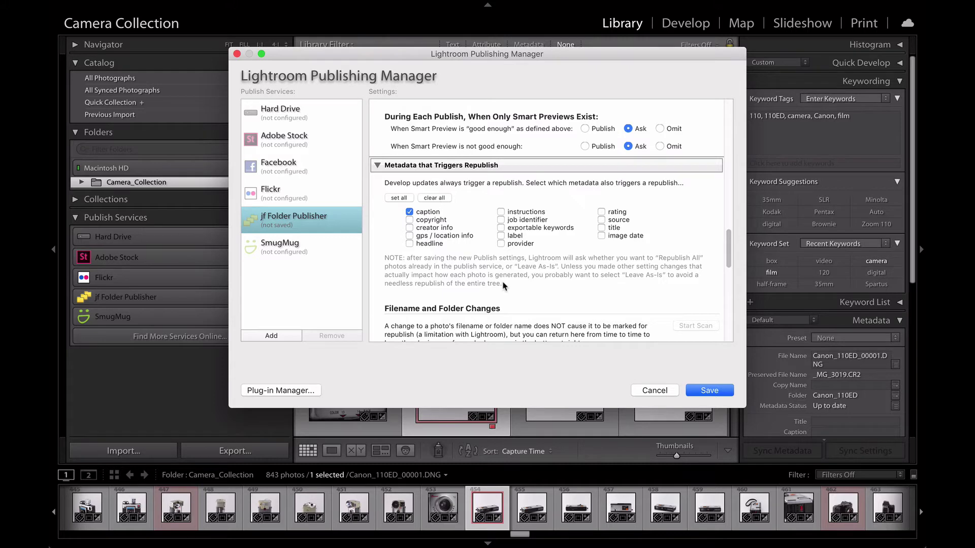
pyautogui.scroll(-5, 504, 286)
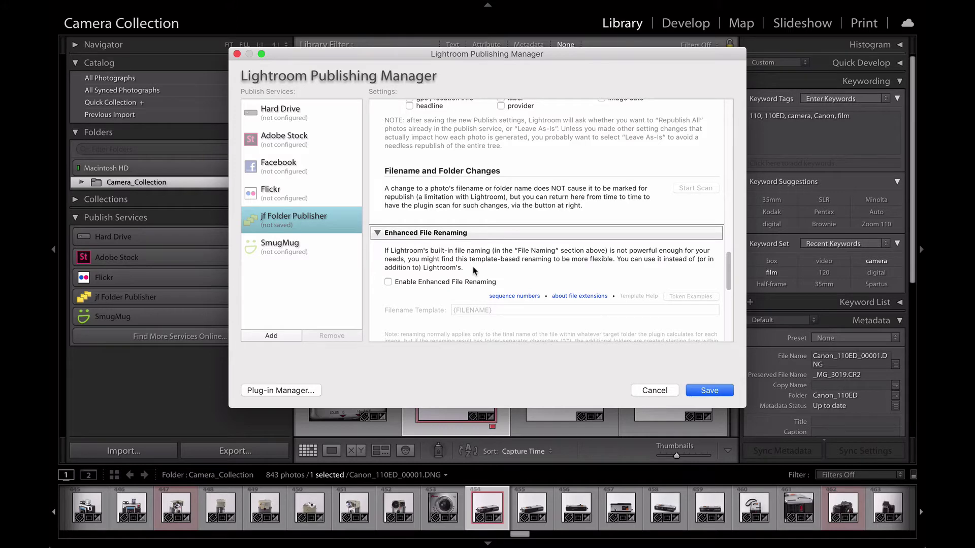
pyautogui.scroll(-5, 475, 271)
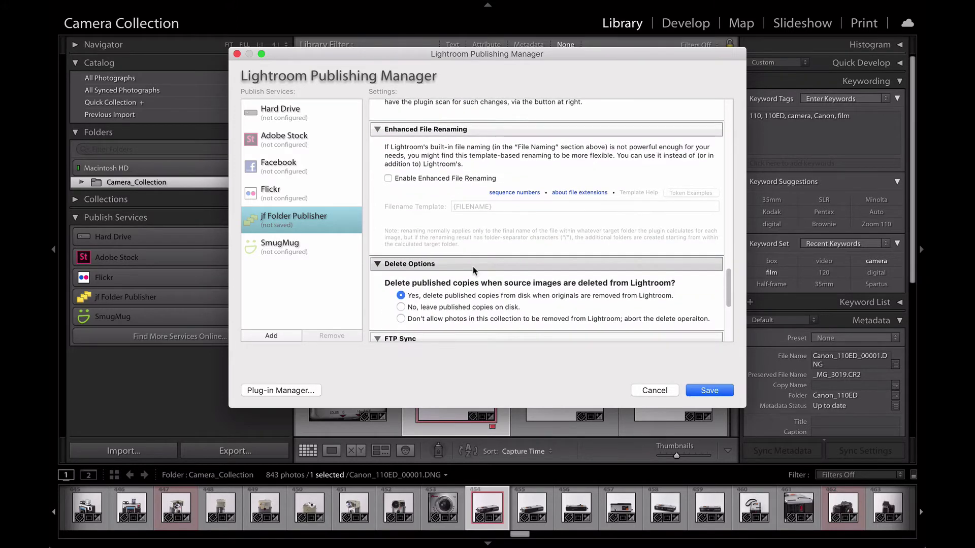
pyautogui.scroll(-2, 553, 303)
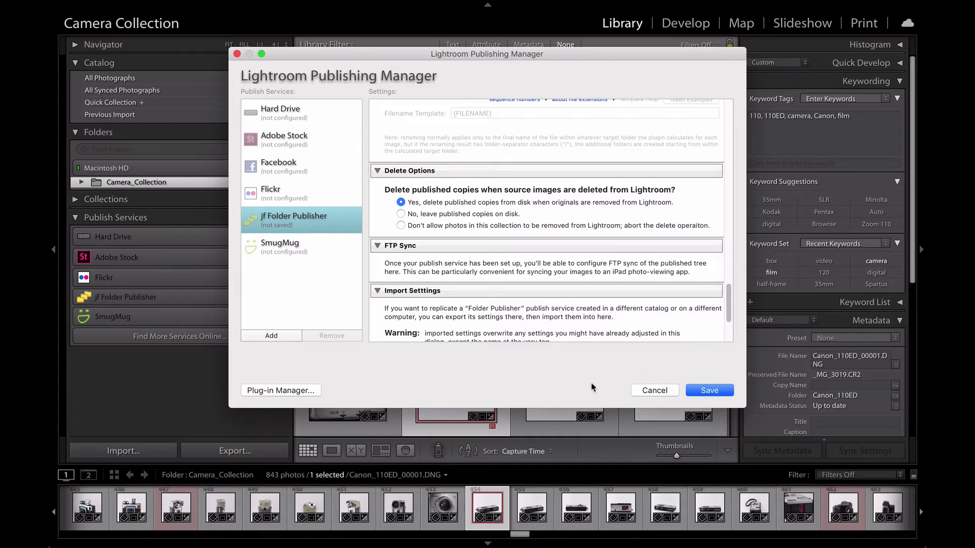
pyautogui.scroll(-3, 684, 319)
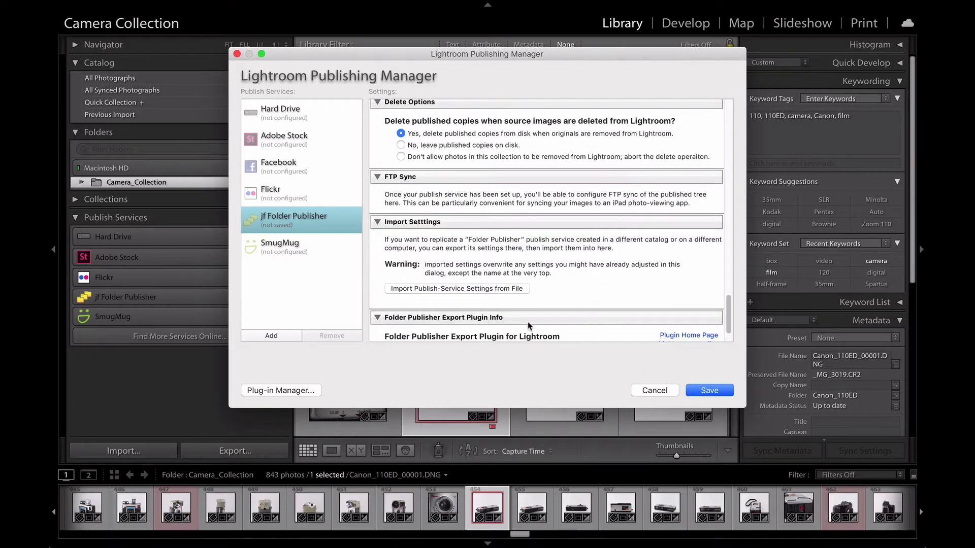
# Save the JPEG Export publish service settings.
pyautogui.click(711, 390)
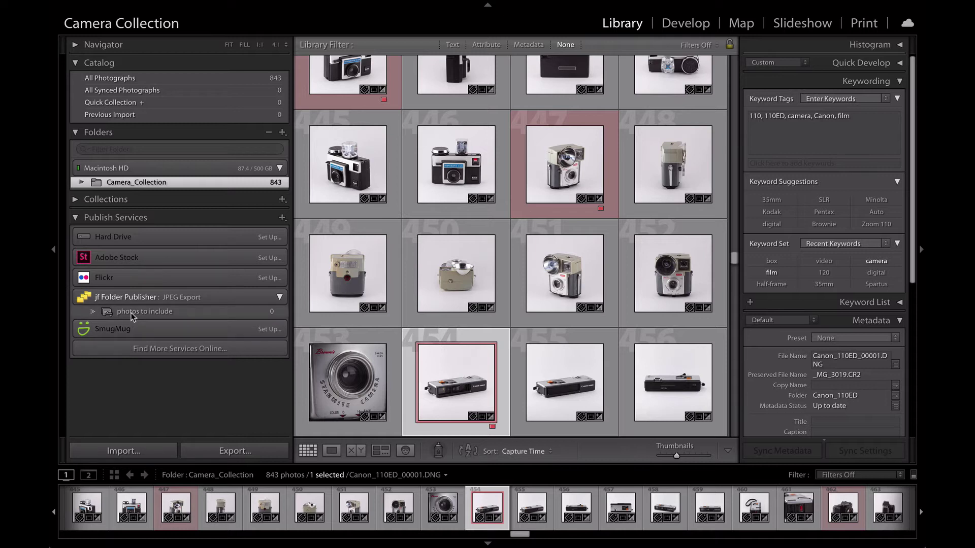
# Return the grid to all 843 Camera_Collection photos with the folder's subfolders collapsed.
pyautogui.click(82, 182)
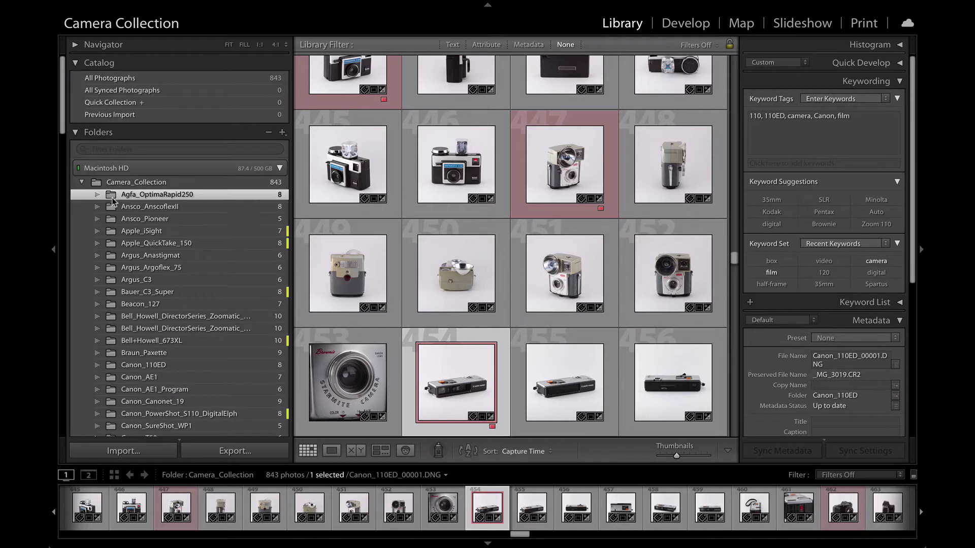
pyautogui.click(113, 200)
pyautogui.moveTo(113, 200); pyautogui.dragTo(169, 311)
pyautogui.click(82, 183)
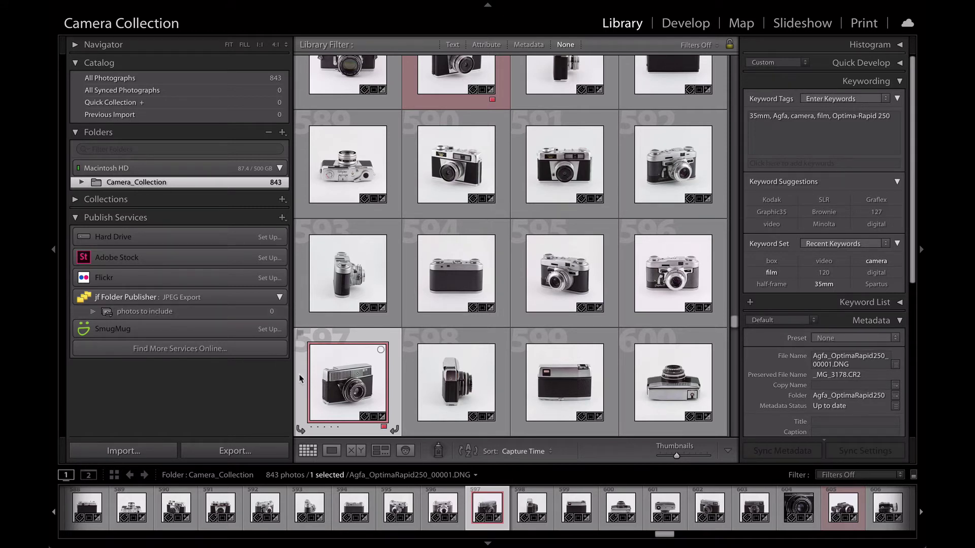
pyautogui.click(432, 285)
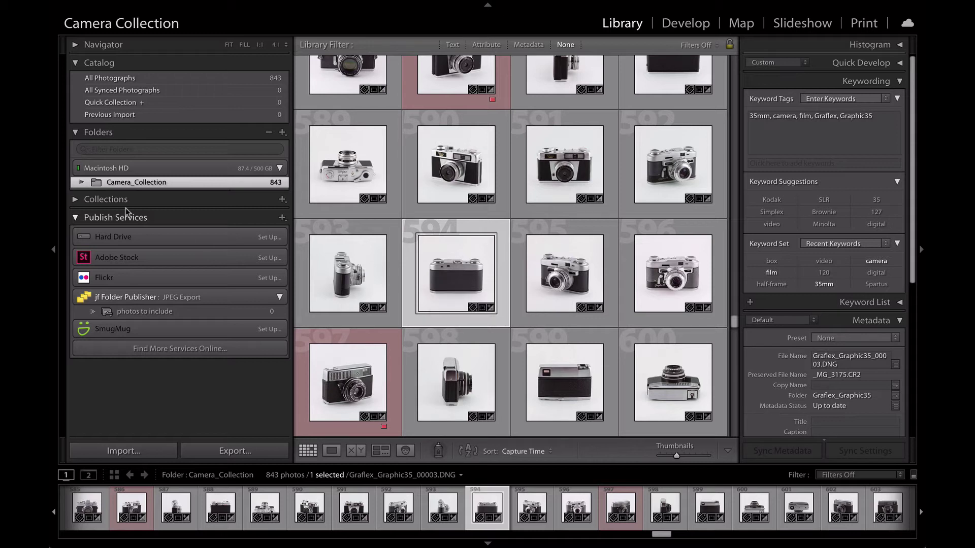
pyautogui.click(82, 182)
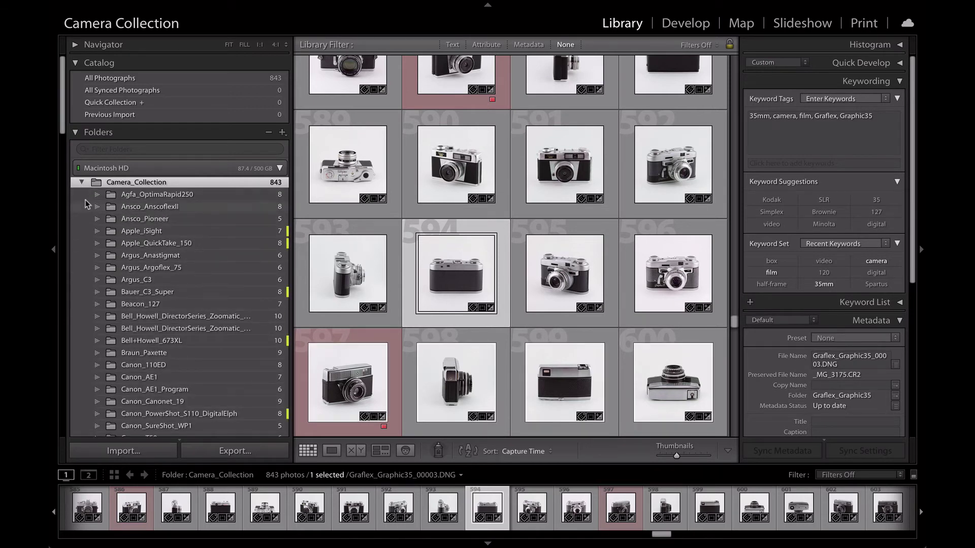
pyautogui.click(82, 183)
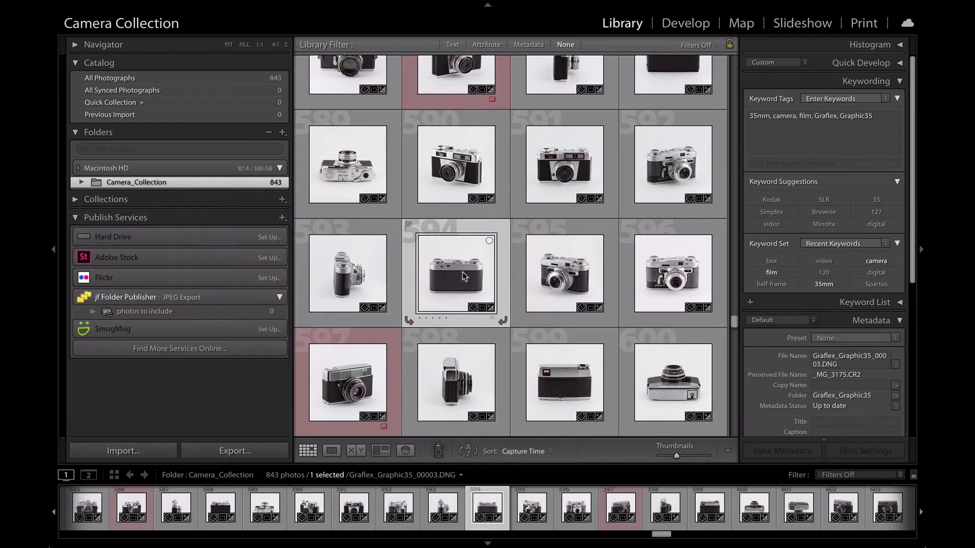
# Select all 843 photos and drag them into the JPEG Export 'photos to include' collection.
pyautogui.press('super+a')
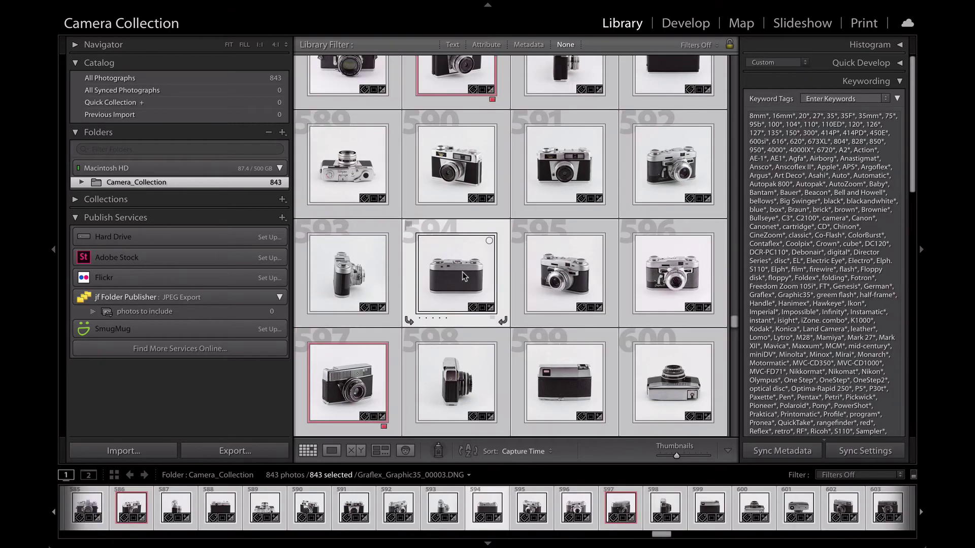
pyautogui.moveTo(739, 346); pyautogui.dragTo(735, 432)
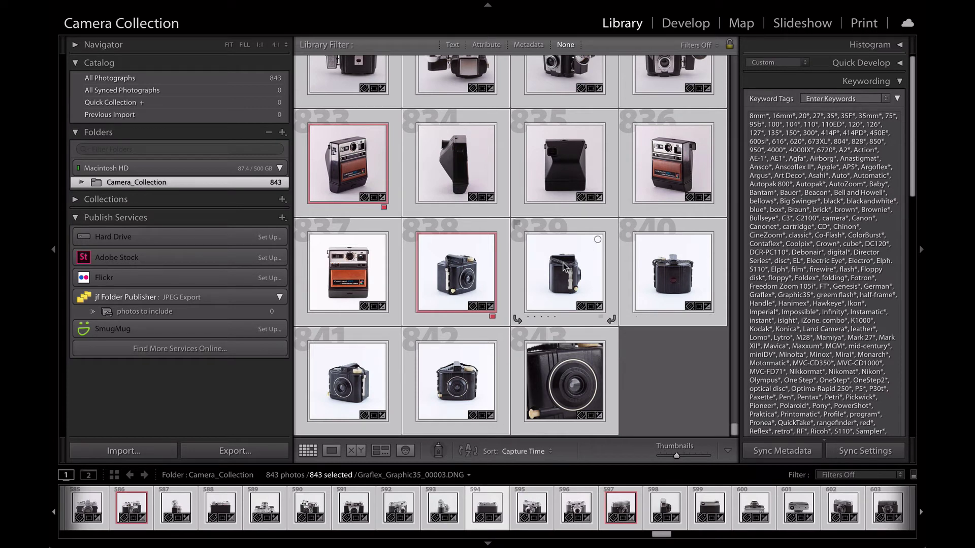
pyautogui.moveTo(564, 267); pyautogui.dragTo(223, 310)
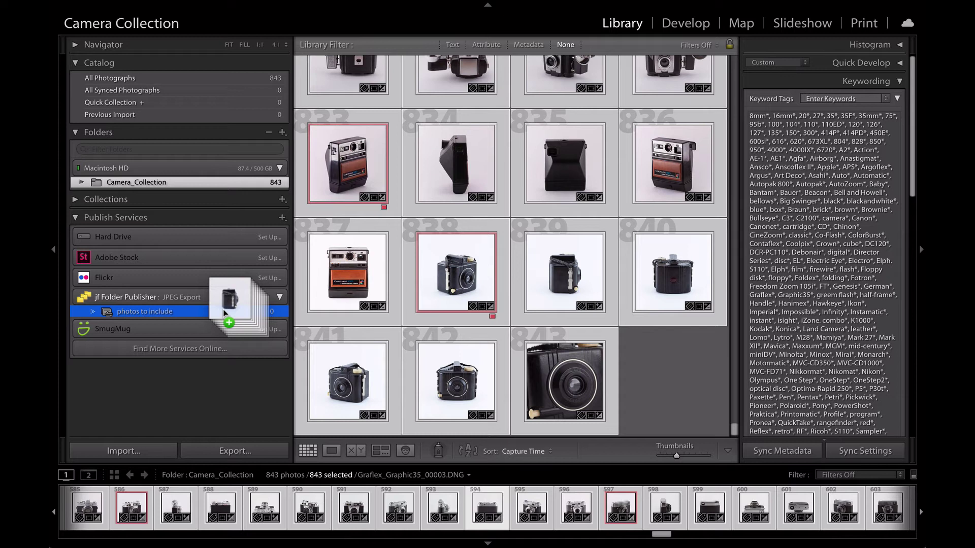
pyautogui.moveTo(223, 309); pyautogui.dragTo(213, 313)
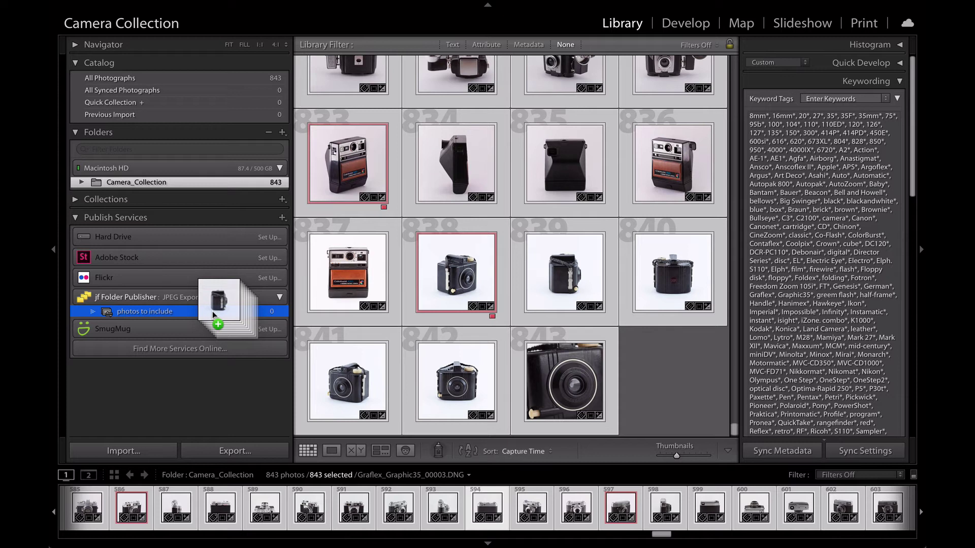
pyautogui.moveTo(212, 312); pyautogui.dragTo(185, 317)
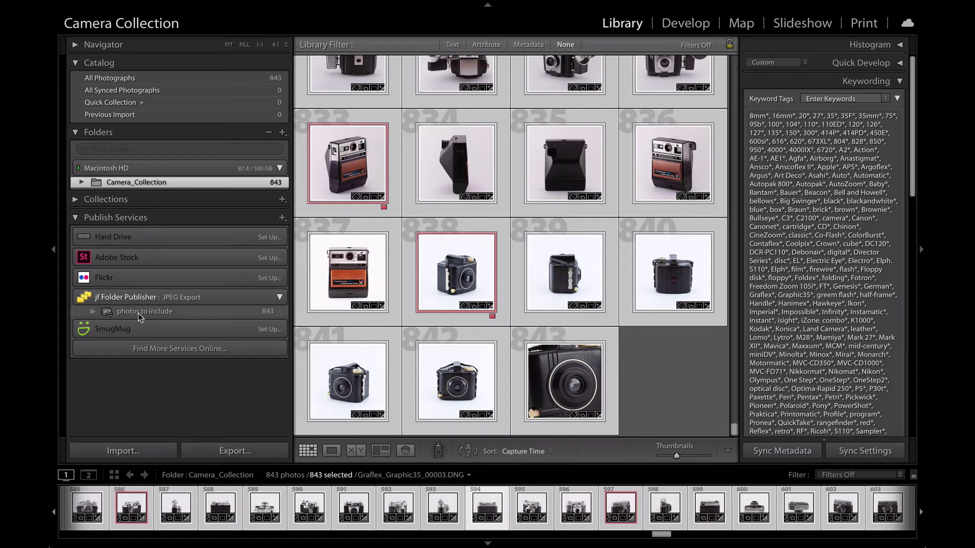
# Open the 'photos to include' collection and publish its 843 new photos.
pyautogui.click(140, 314)
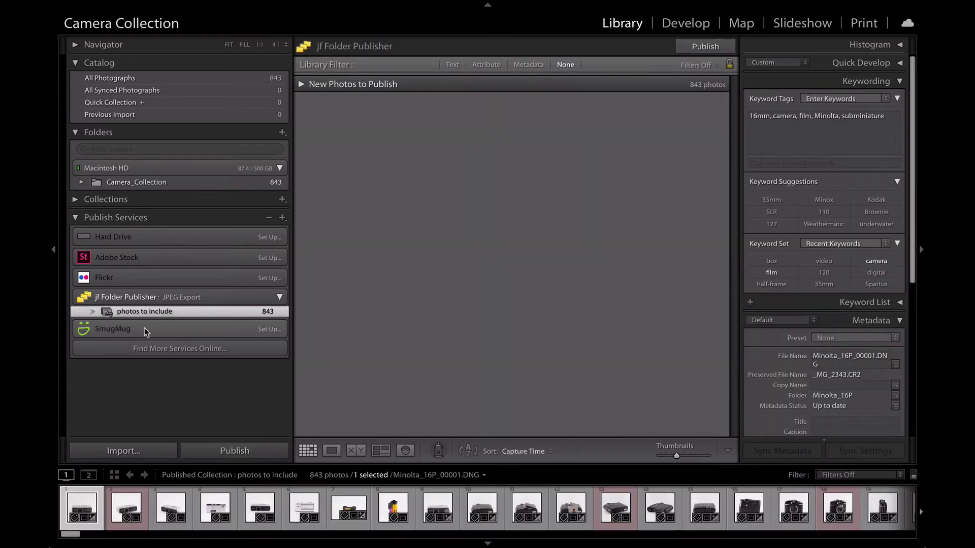
pyautogui.click(300, 86)
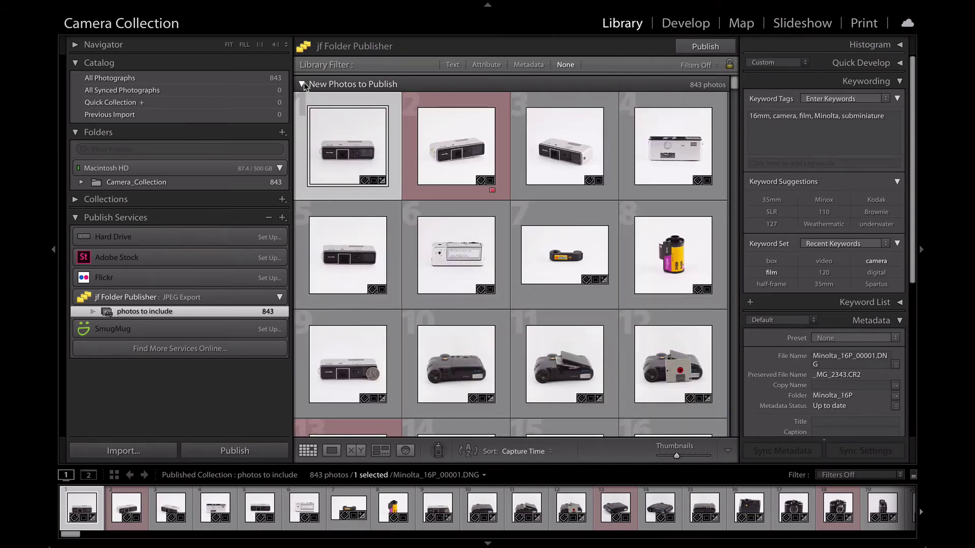
pyautogui.click(303, 83)
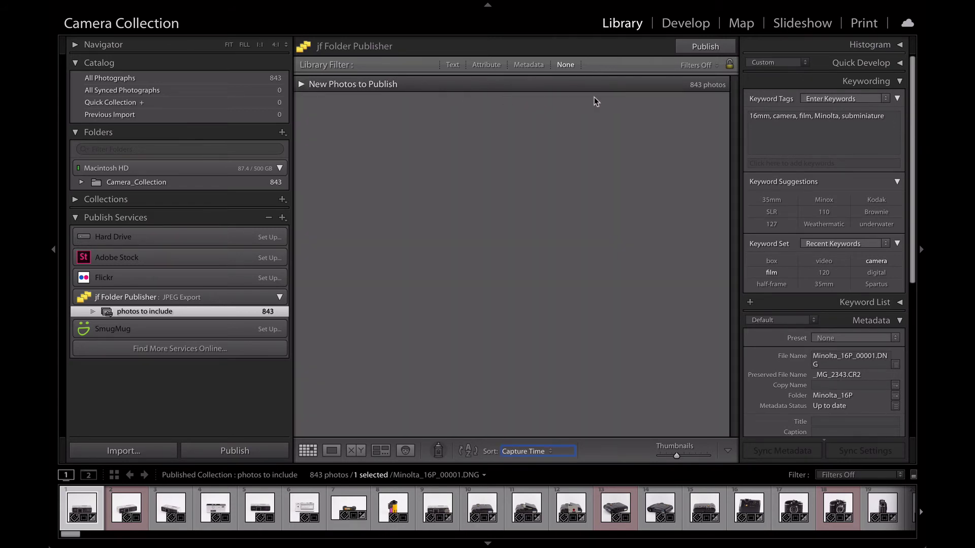
pyautogui.click(701, 49)
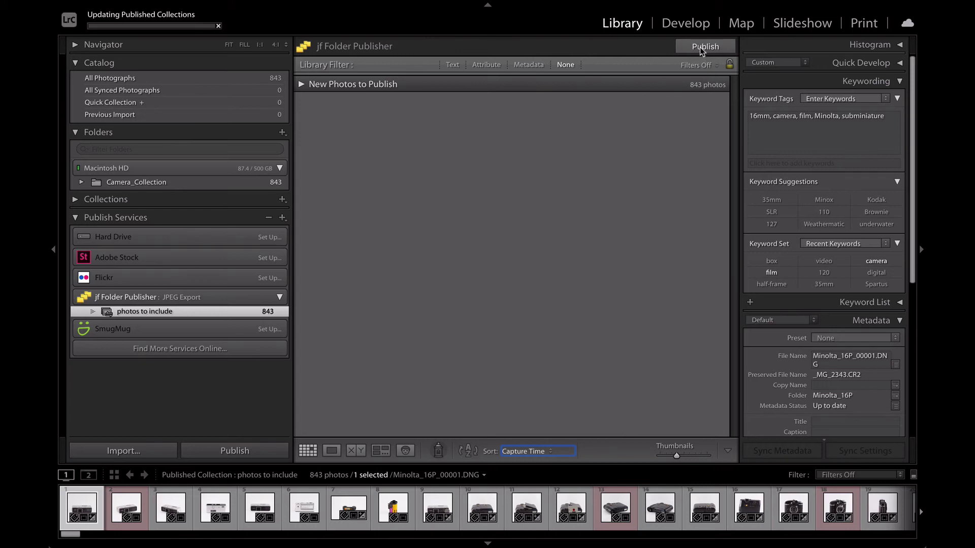
# Monitor progress via the Activity Center and the Published Photos and Modified Photos to Re-Publish sections.
pyautogui.click(180, 18)
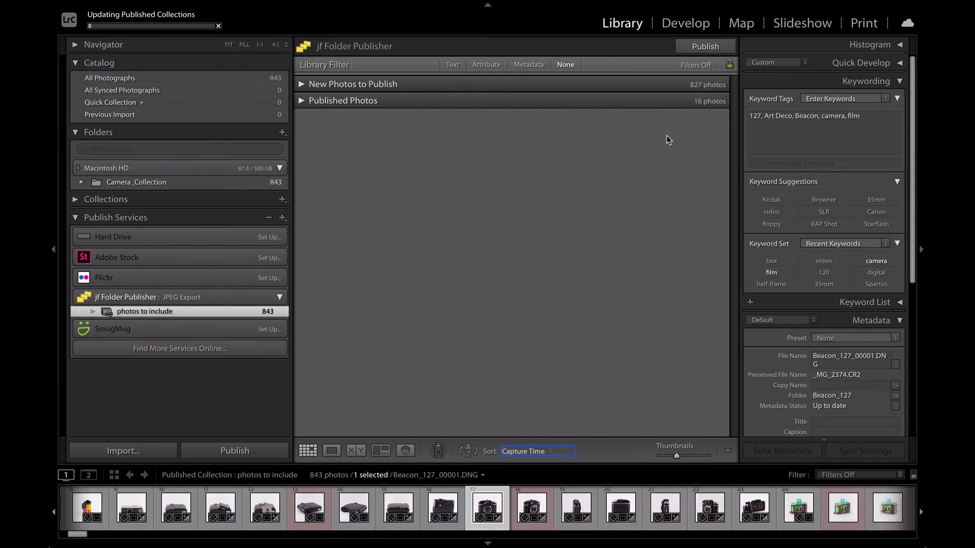
pyautogui.click(301, 101)
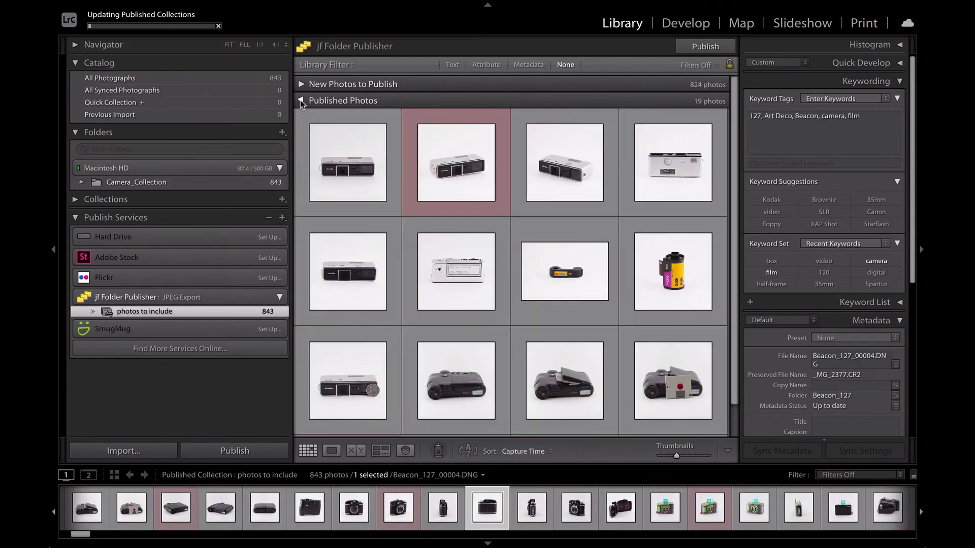
pyautogui.scroll(-5, 506, 273)
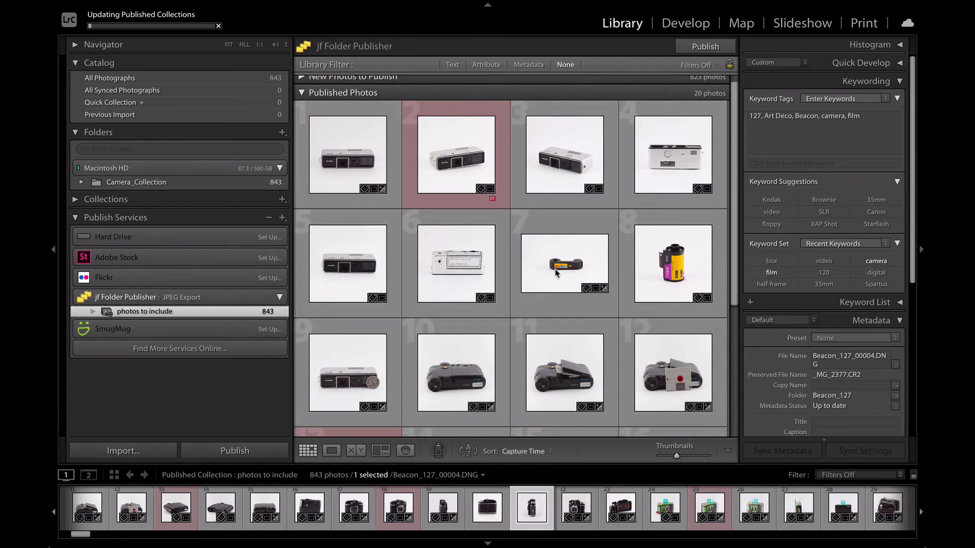
pyautogui.scroll(5, 328, 293)
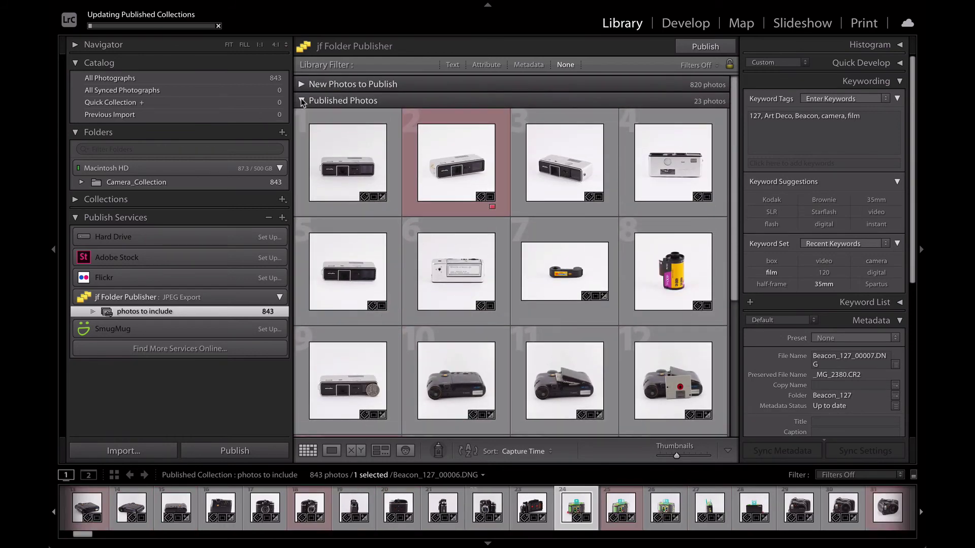
pyautogui.scroll(-5, 300, 99)
pyautogui.click(328, 93)
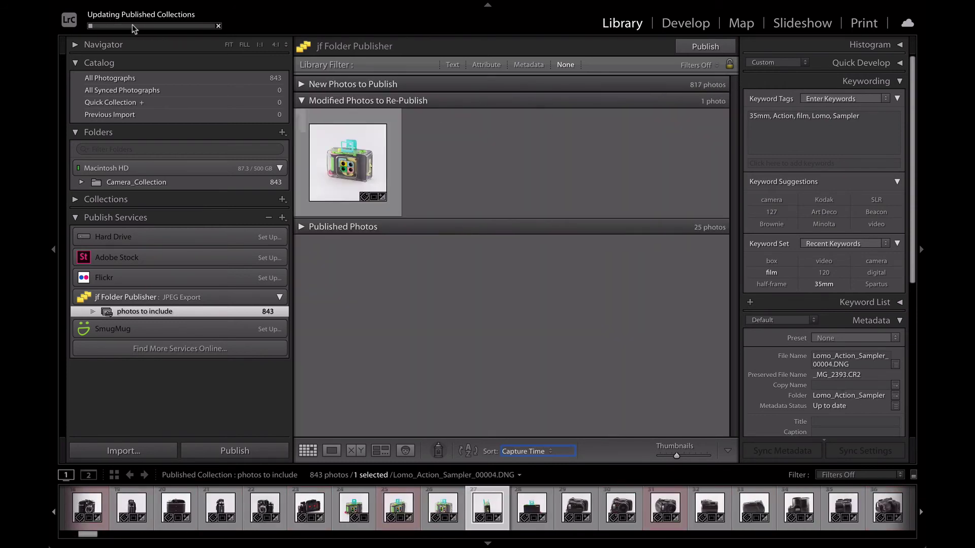
pyautogui.click(301, 101)
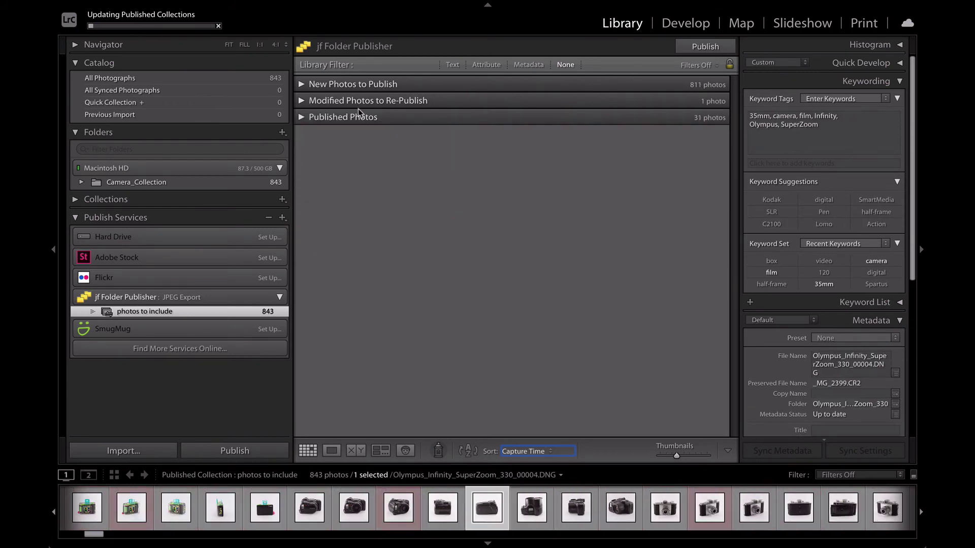
pyautogui.click(301, 101)
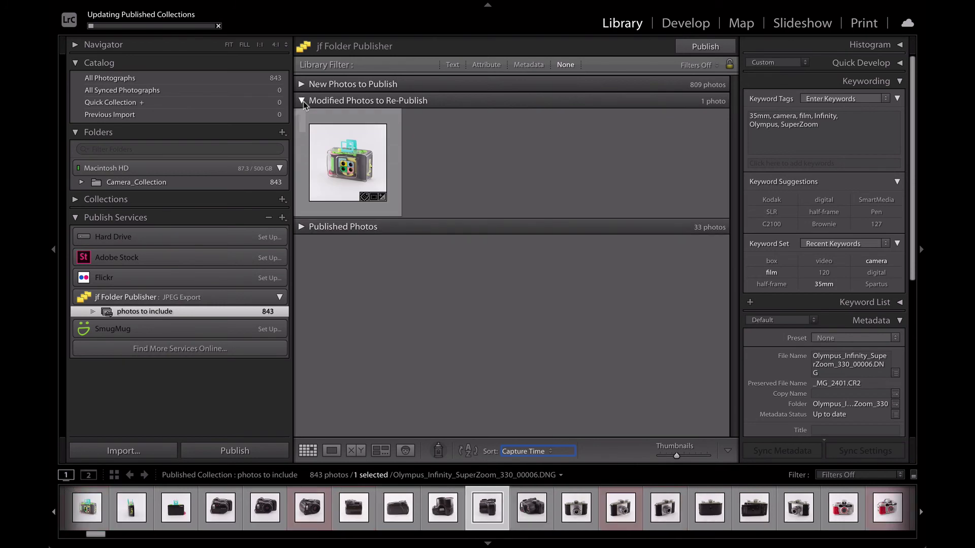
pyautogui.click(302, 101)
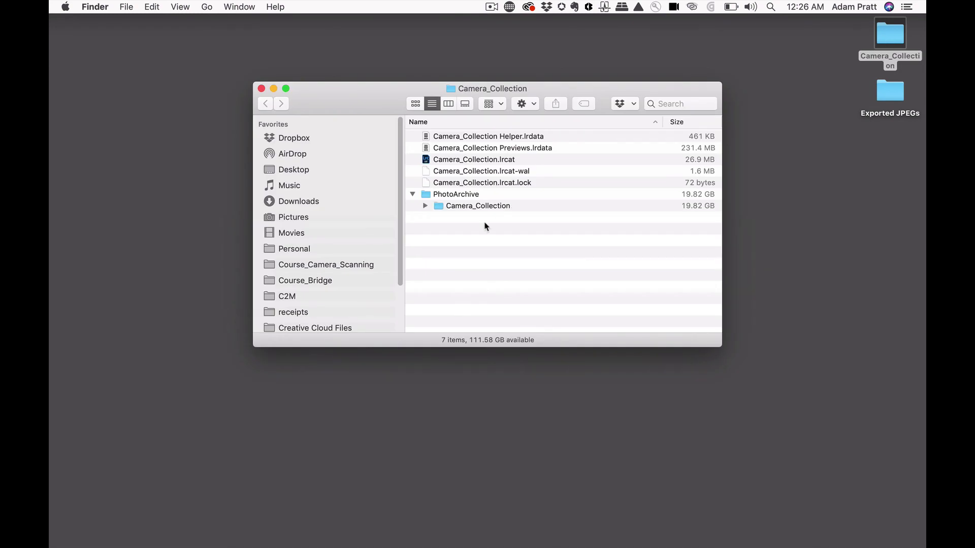
# Collapse Camera_Collection and PhotoArchive, close the catalog folder window, and select the desktop Exported JPEGs folder.
pyautogui.click(425, 206)
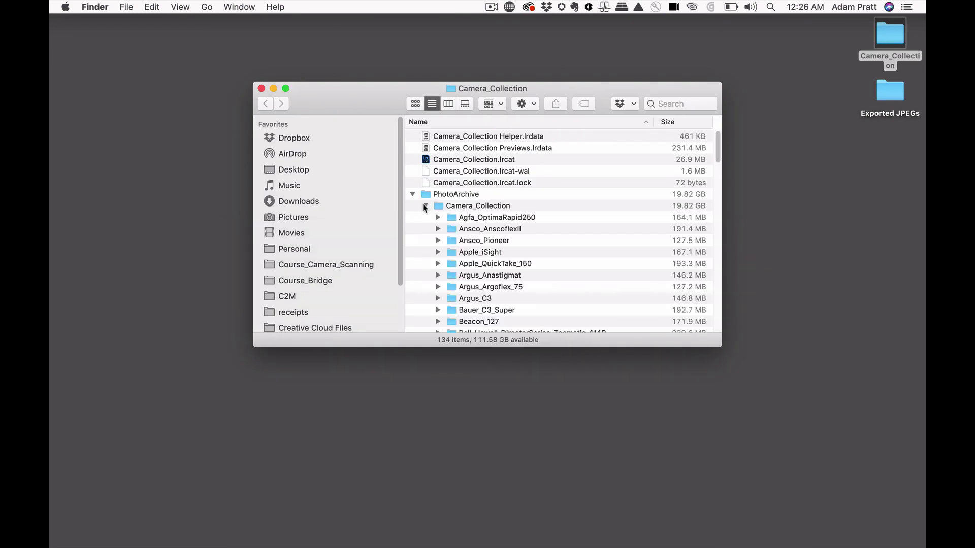
pyautogui.click(425, 206)
pyautogui.click(412, 194)
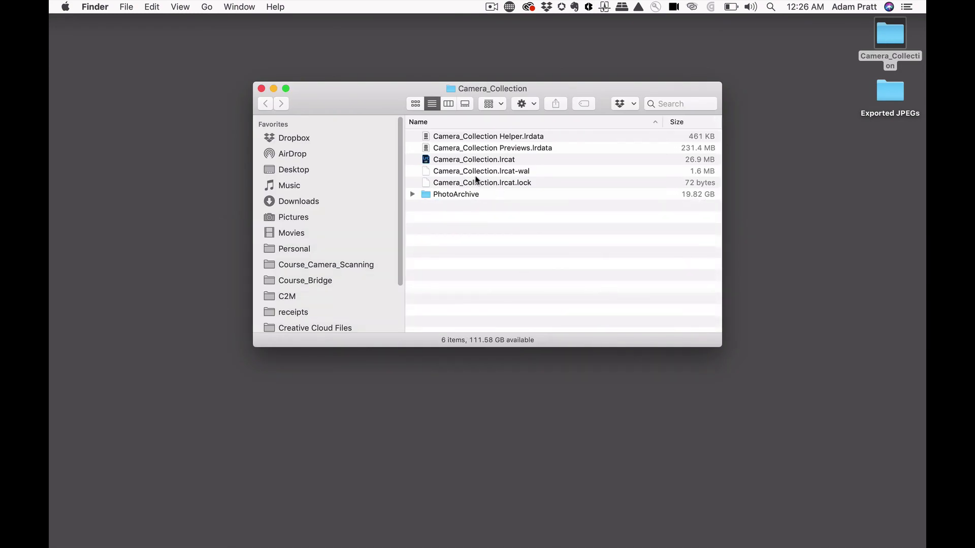
pyautogui.press('cmd+w')
pyautogui.click(888, 86)
# Open Exported JPEGs, expand its Camera_Collection folder, and enlarge the Finder window.
pyautogui.doubleClick(888, 84)
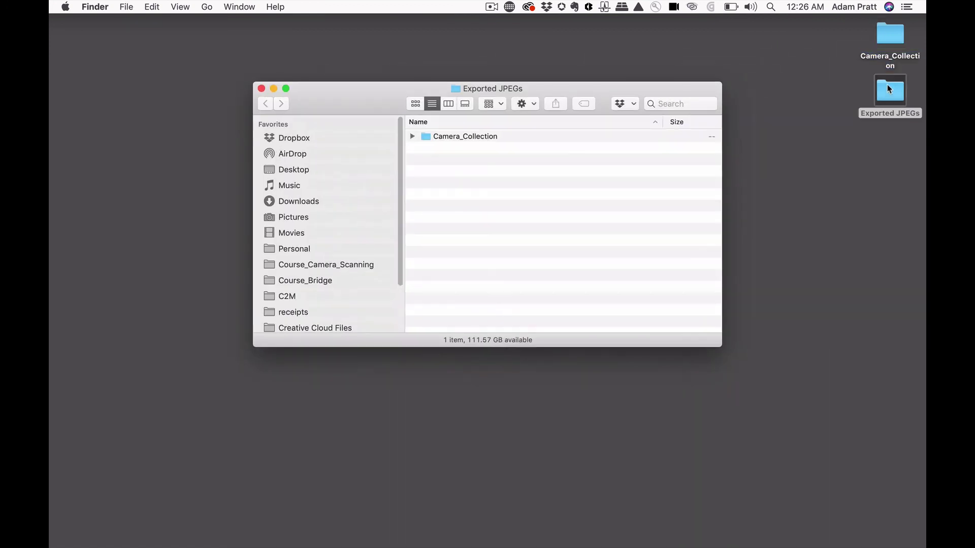
pyautogui.click(412, 136)
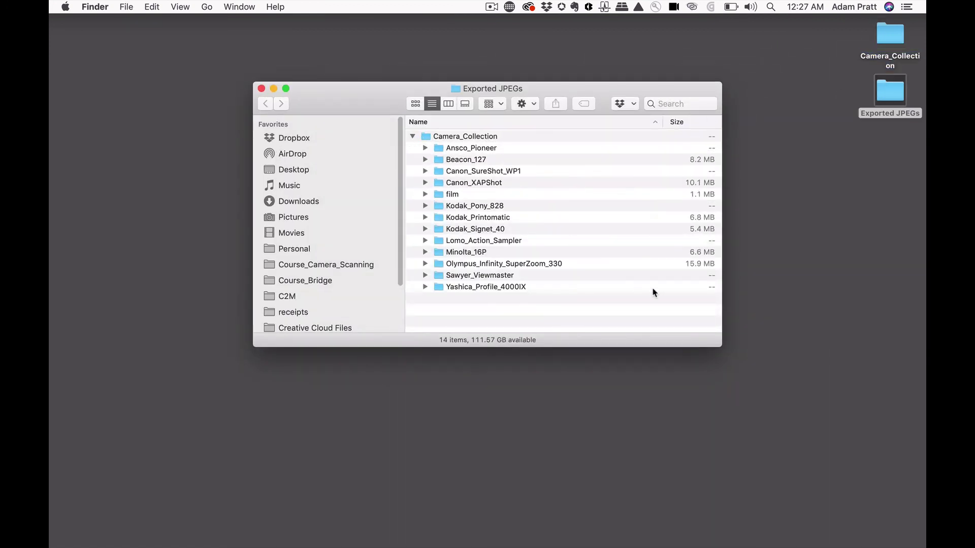
pyautogui.moveTo(718, 344); pyautogui.dragTo(769, 529)
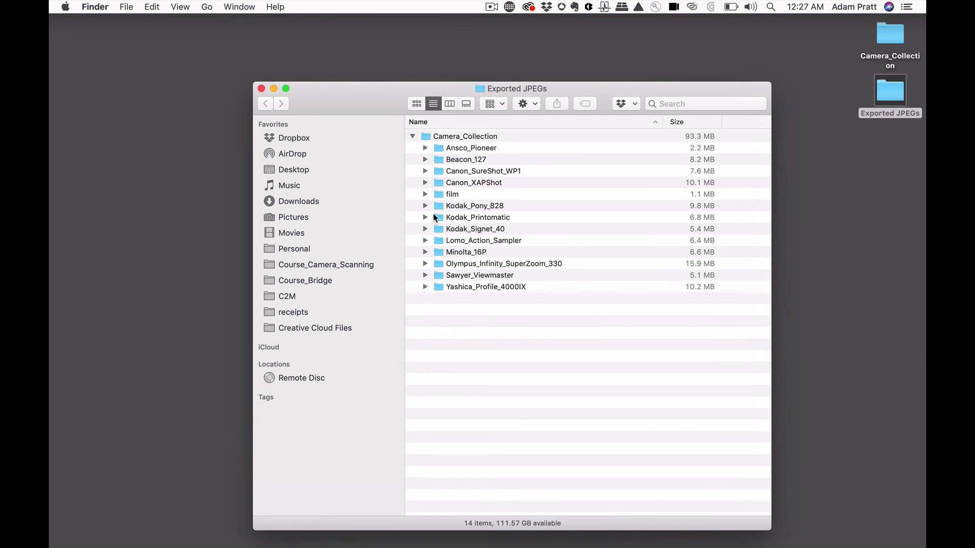
# Inspect the exported JPG files inside the Yashica_Profile_4000IX and Kodak_Pony_828 folders.
pyautogui.click(426, 287)
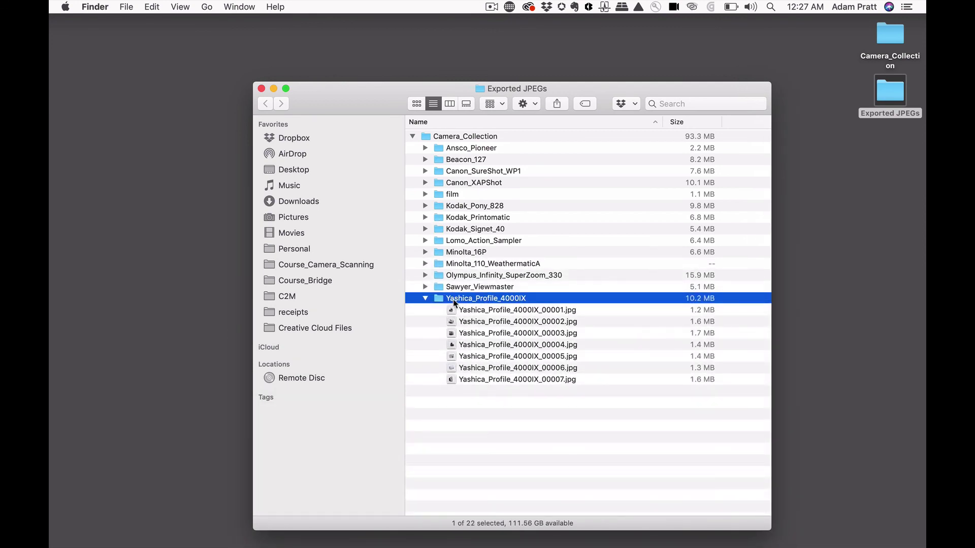
pyautogui.click(455, 311)
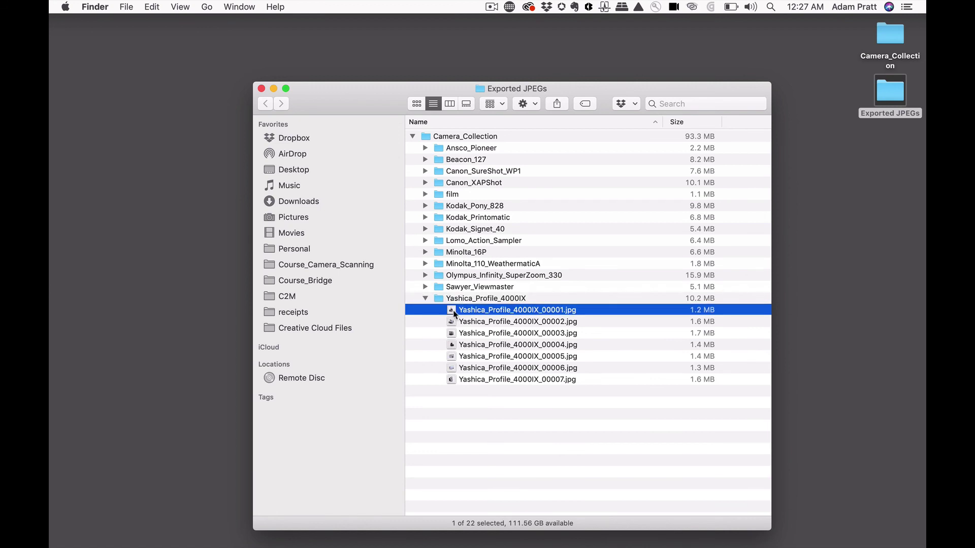
pyautogui.press('Left')
pyautogui.press('Left')
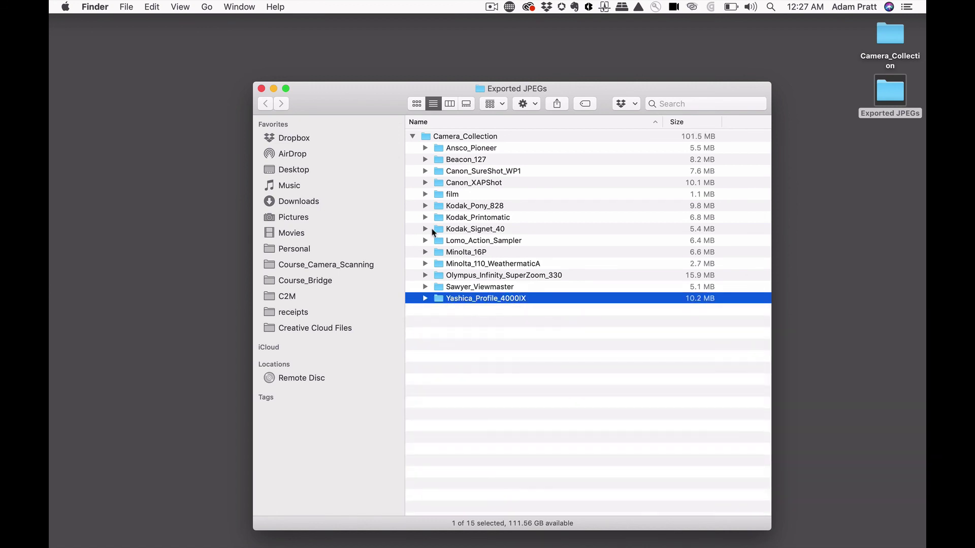
pyautogui.click(425, 205)
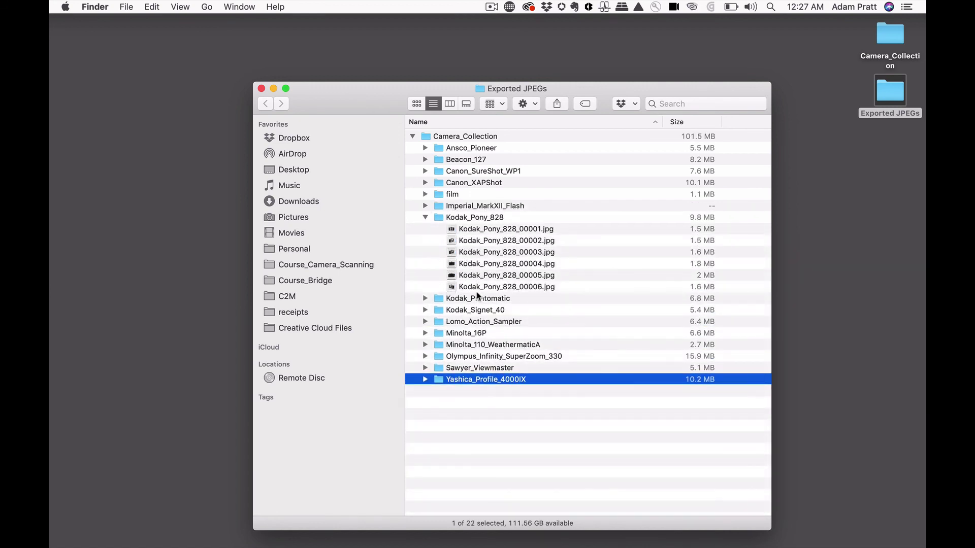
pyautogui.click(426, 217)
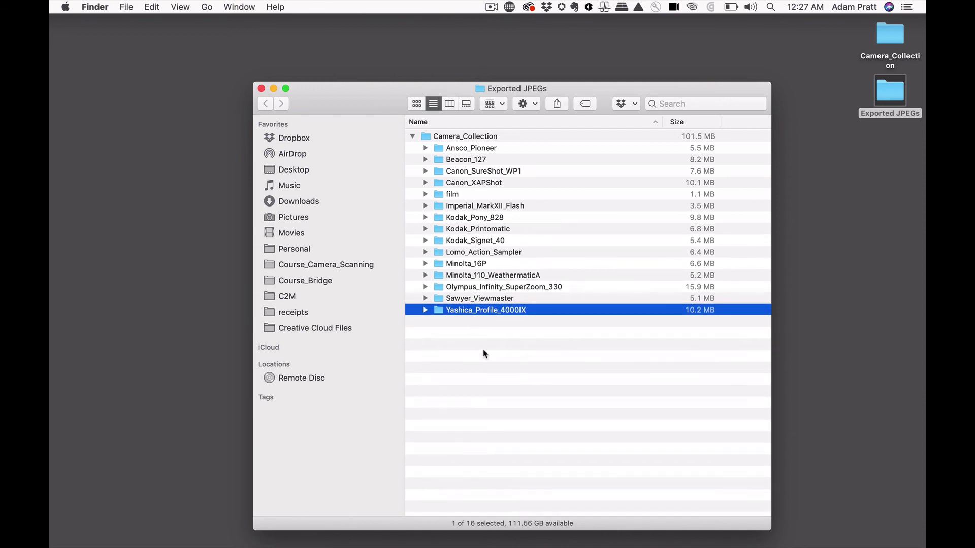